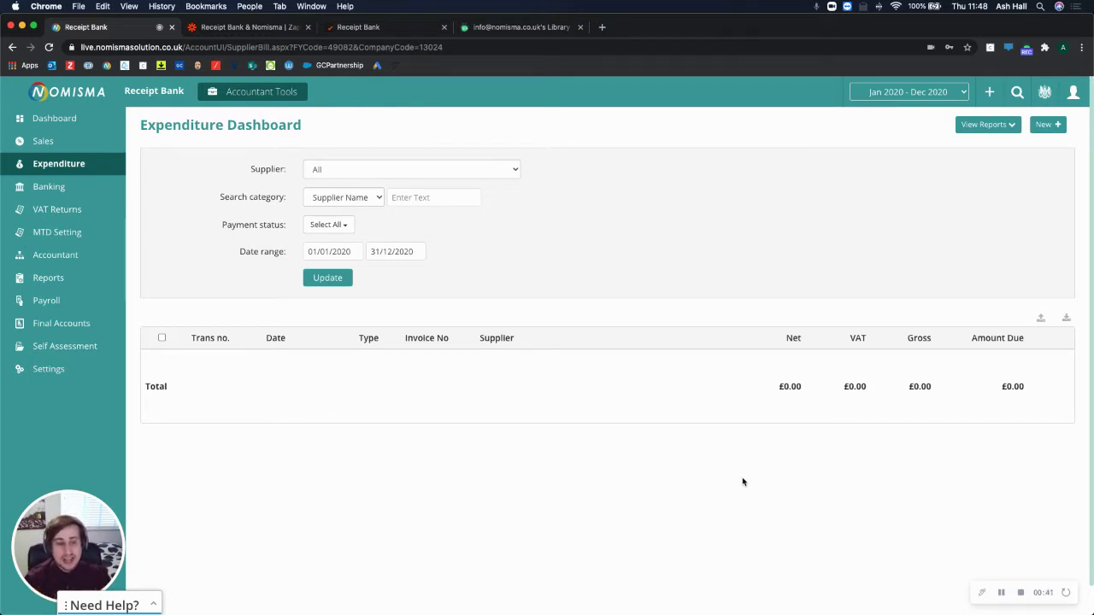
Step: Open the Nominal Code account list from the accountant shortcuts, download it as a CSV and open the file in Excel
{"action": "left_click", "coordinate": [229, 99]}
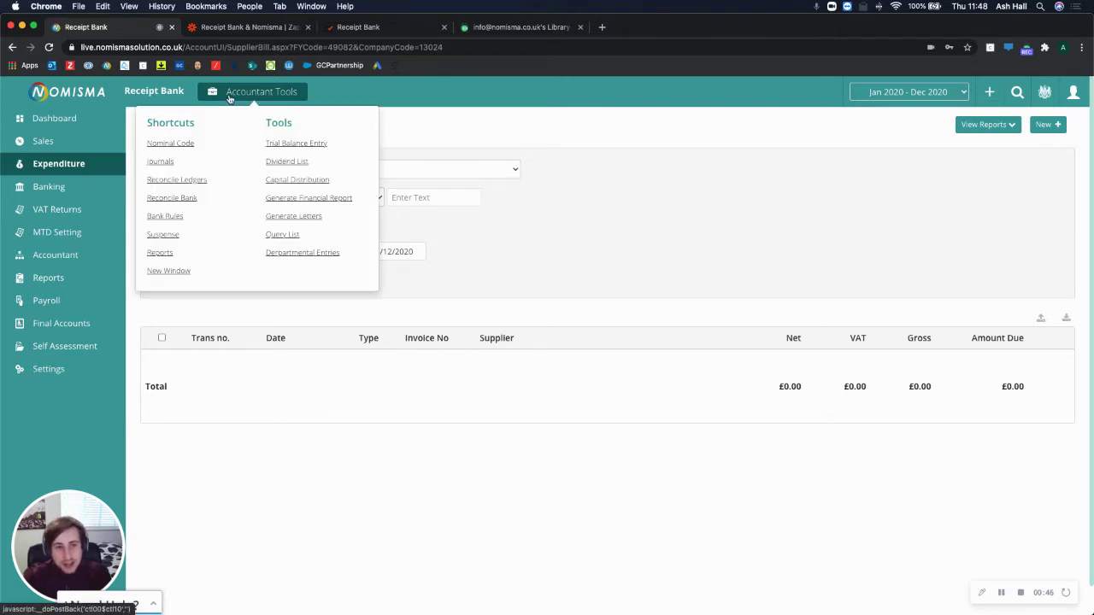
{"action": "left_click", "coordinate": [178, 144]}
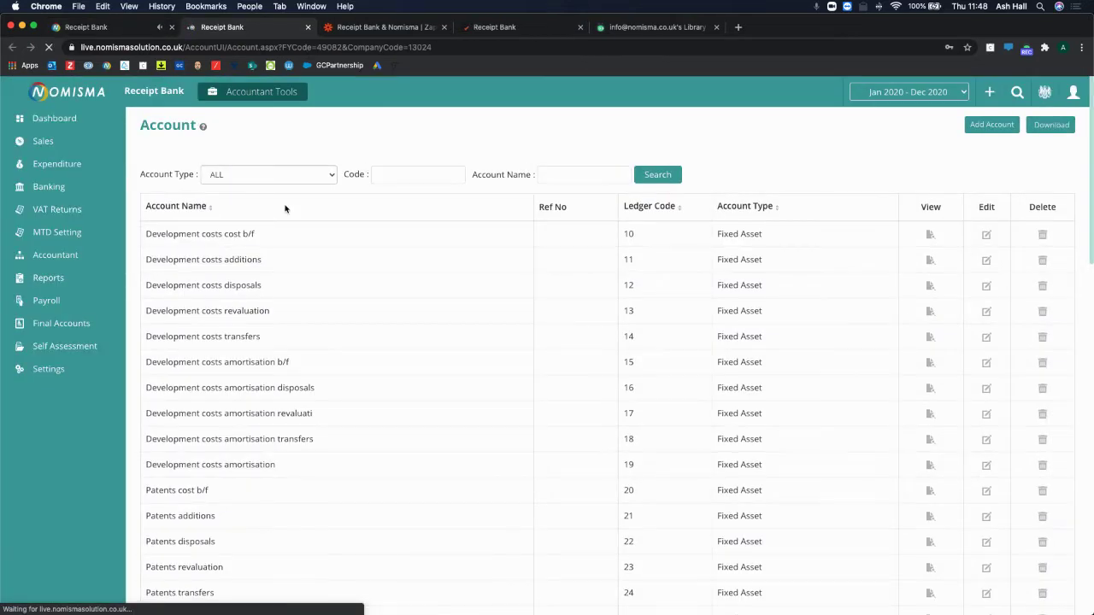
{"action": "left_click", "coordinate": [177, 29]}
{"action": "left_click", "coordinate": [182, 29]}
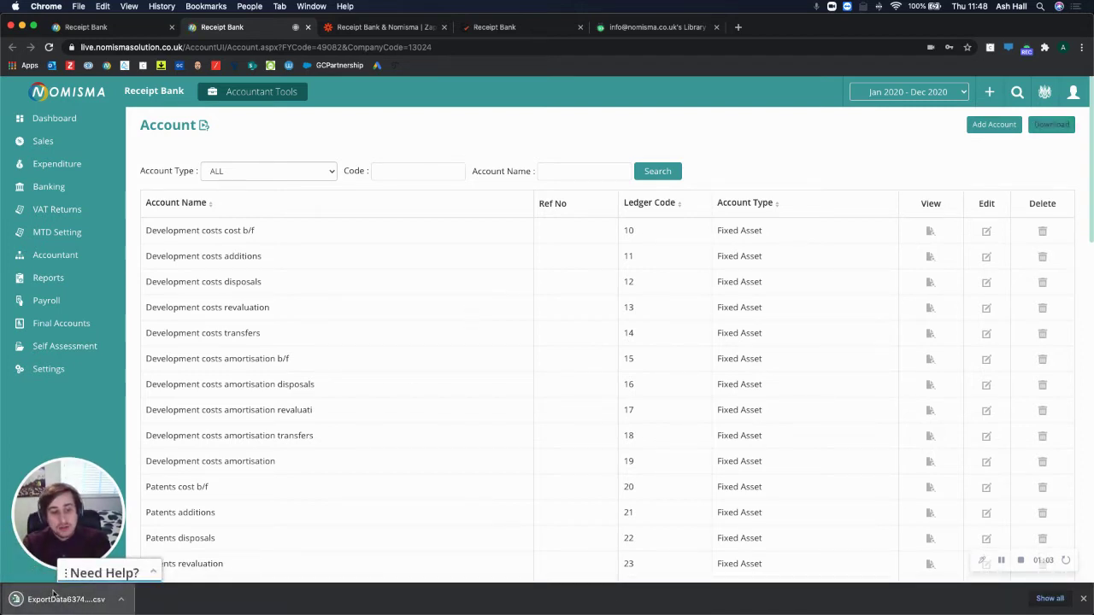
{"action": "left_click", "coordinate": [55, 598]}
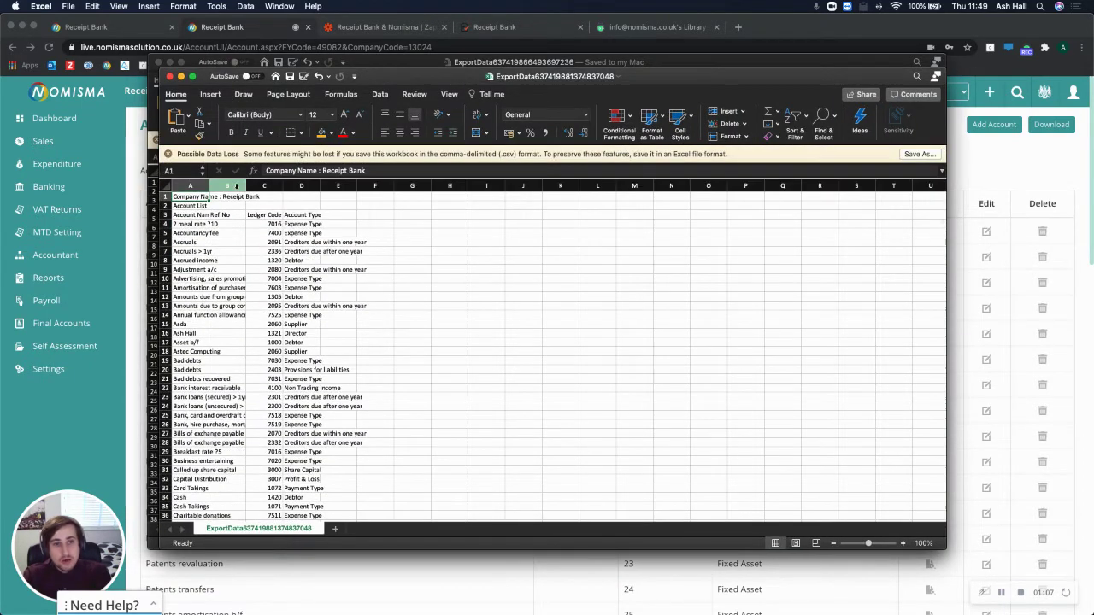
Step: Delete columns B to D, holding Ref No, Ledger Code and Account Type, from the exported account list
{"action": "left_click_drag", "start_coordinate": [236, 186], "coordinate": [300, 186]}
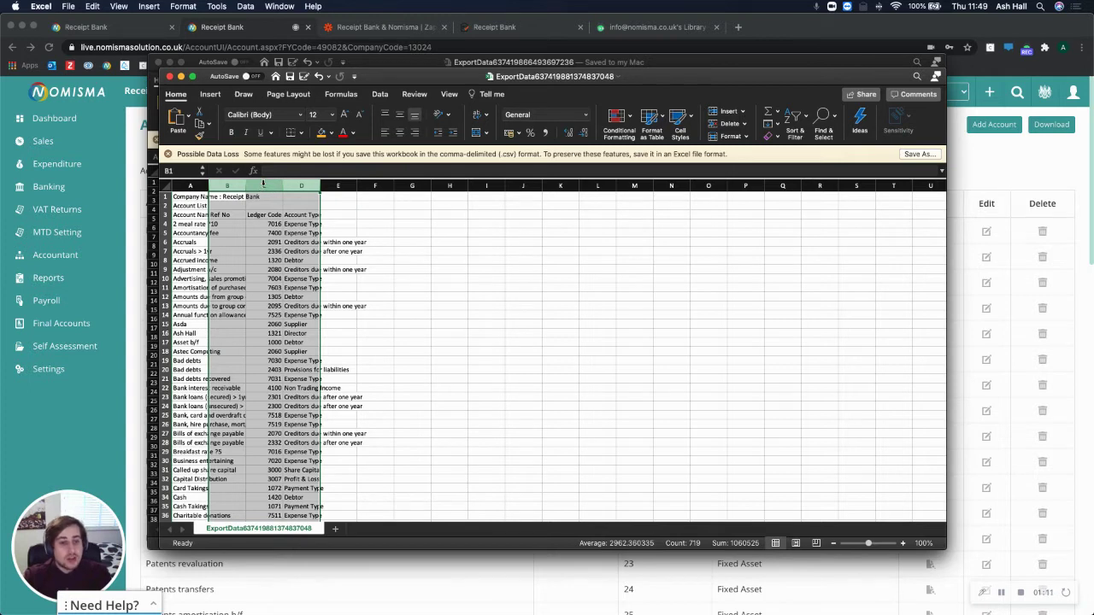
{"action": "right_click", "coordinate": [263, 184]}
{"action": "left_click", "coordinate": [289, 249]}
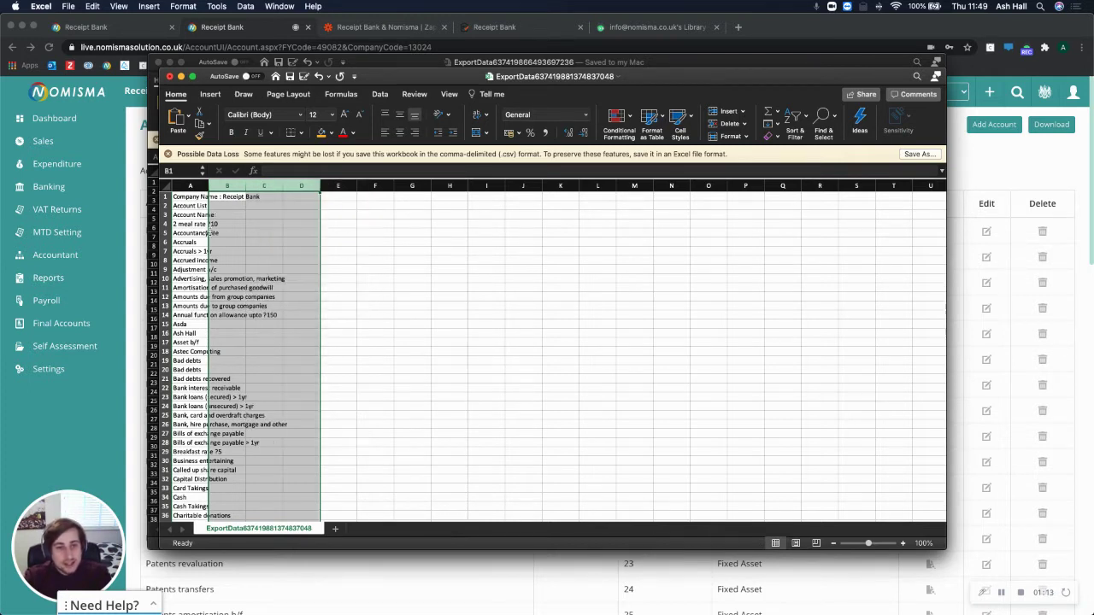
Step: Delete the company name and Account List rows above the Account Name header
{"action": "left_click", "coordinate": [169, 206]}
{"action": "right_click", "coordinate": [170, 205]}
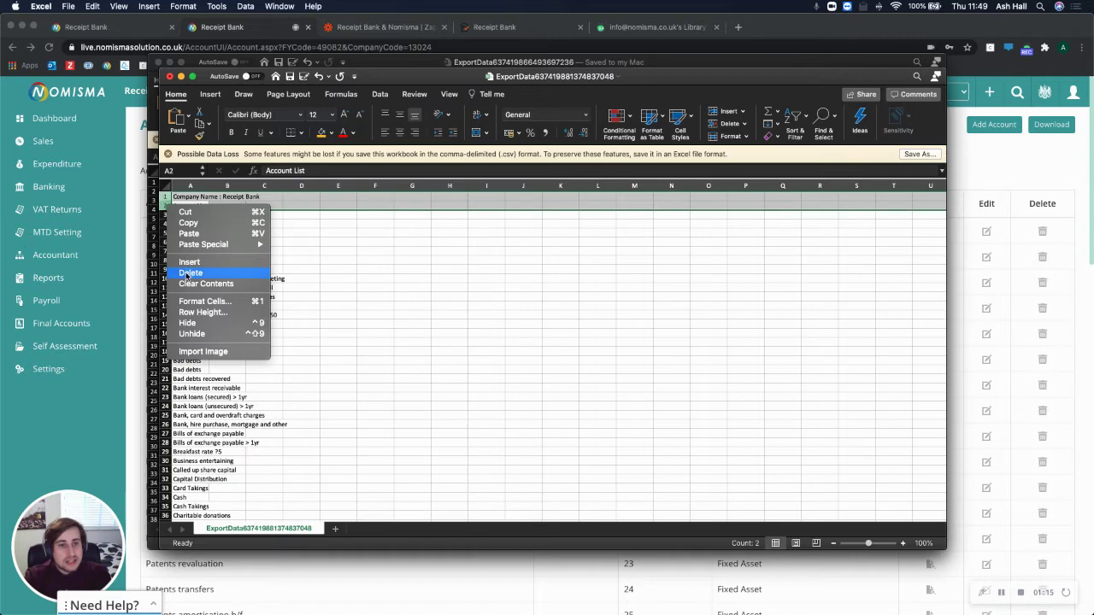
{"action": "left_click", "coordinate": [191, 273]}
{"action": "left_click", "coordinate": [226, 232]}
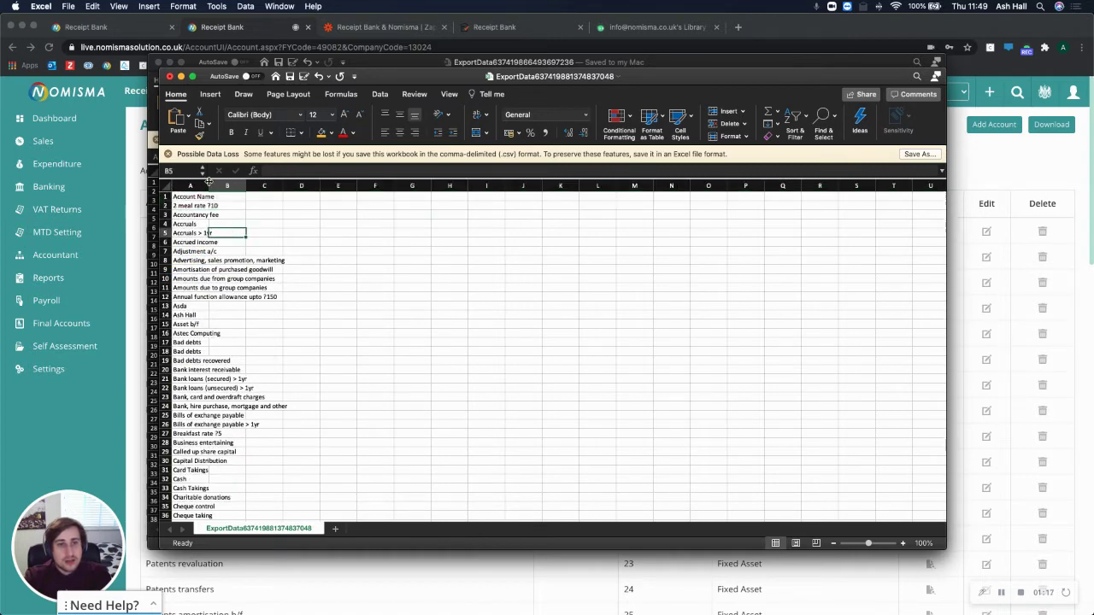
Step: Widen column A to fit the full account names and highlight the names listed below the header
{"action": "left_click_drag", "start_coordinate": [208, 181], "coordinate": [299, 181]}
{"action": "left_click", "coordinate": [194, 205]}
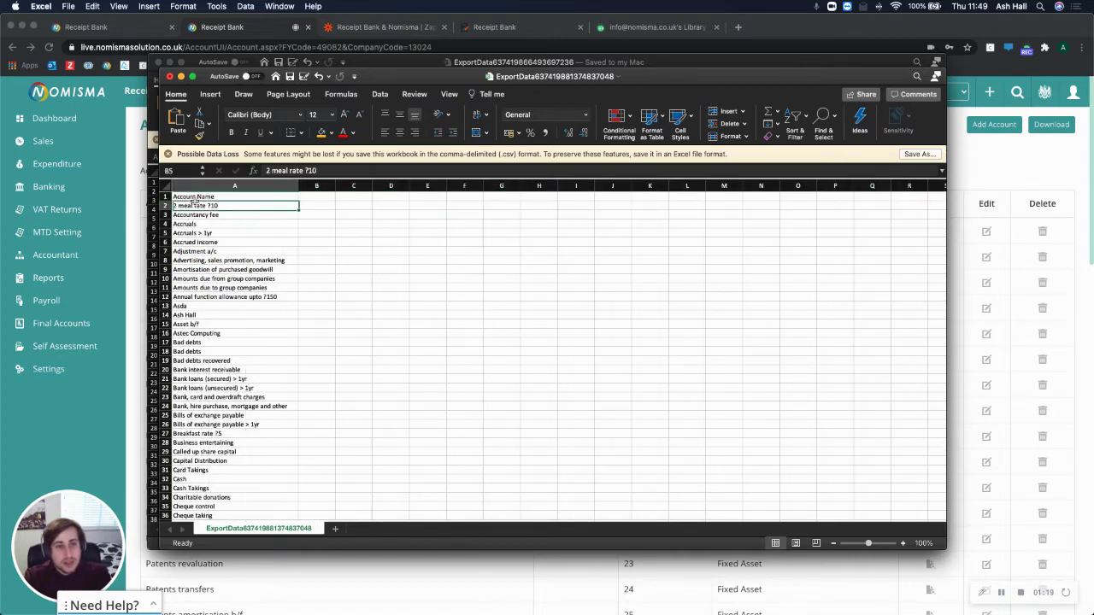
{"action": "left_click_drag", "start_coordinate": [194, 205], "coordinate": [257, 480]}
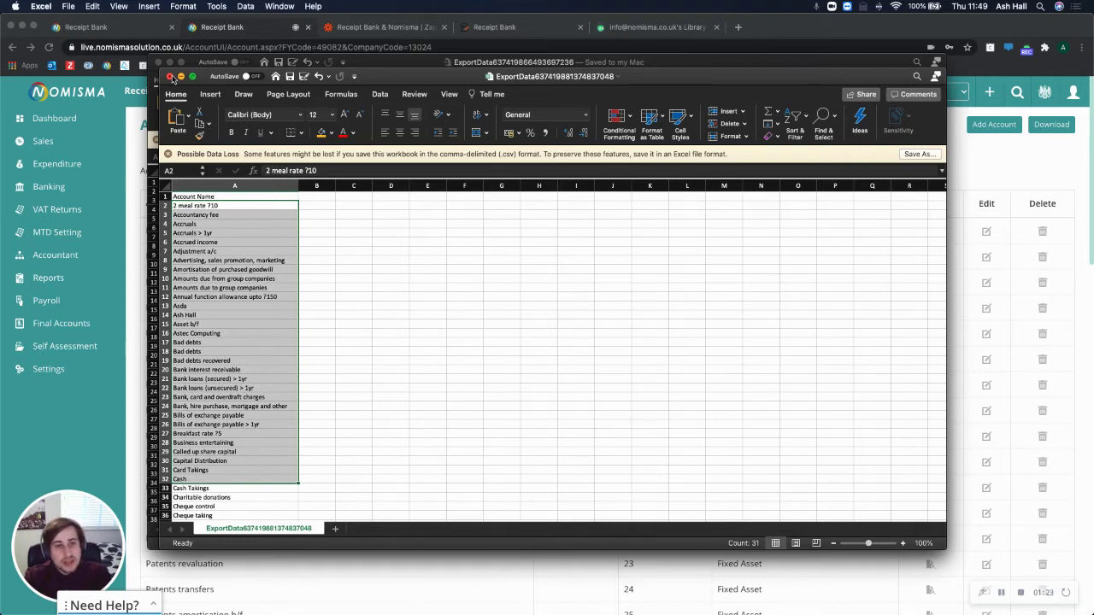
{"action": "left_click", "coordinate": [310, 224]}
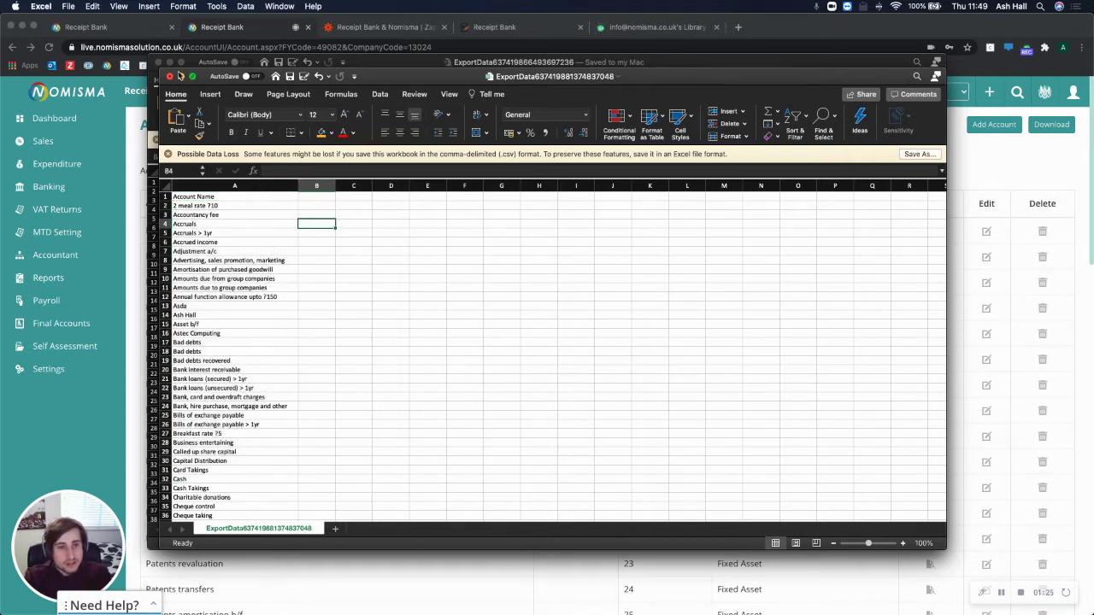
Step: Close both exported account list workbooks in Excel
{"action": "left_click", "coordinate": [169, 77]}
{"action": "left_click", "coordinate": [514, 145]}
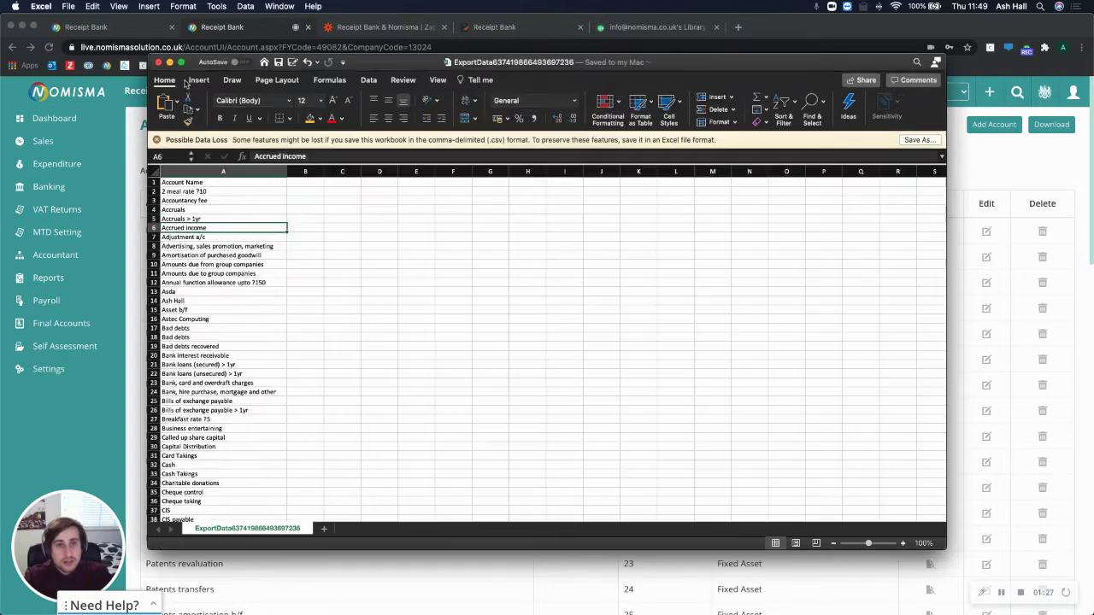
{"action": "left_click", "coordinate": [157, 62]}
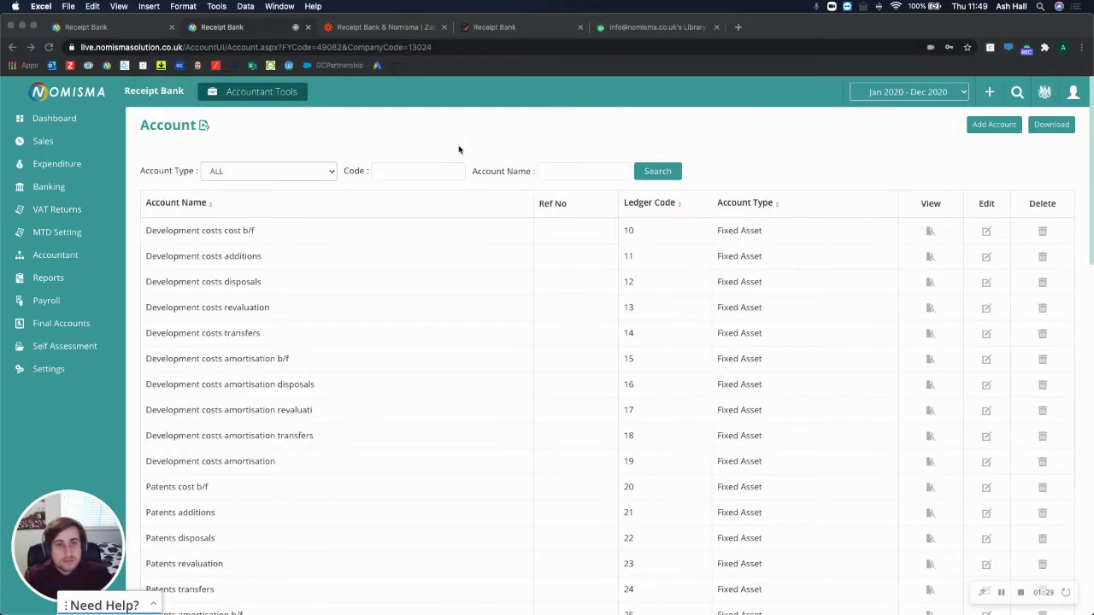
Step: Switch to Receipt Bank and open the Categories list
{"action": "left_click", "coordinate": [498, 29]}
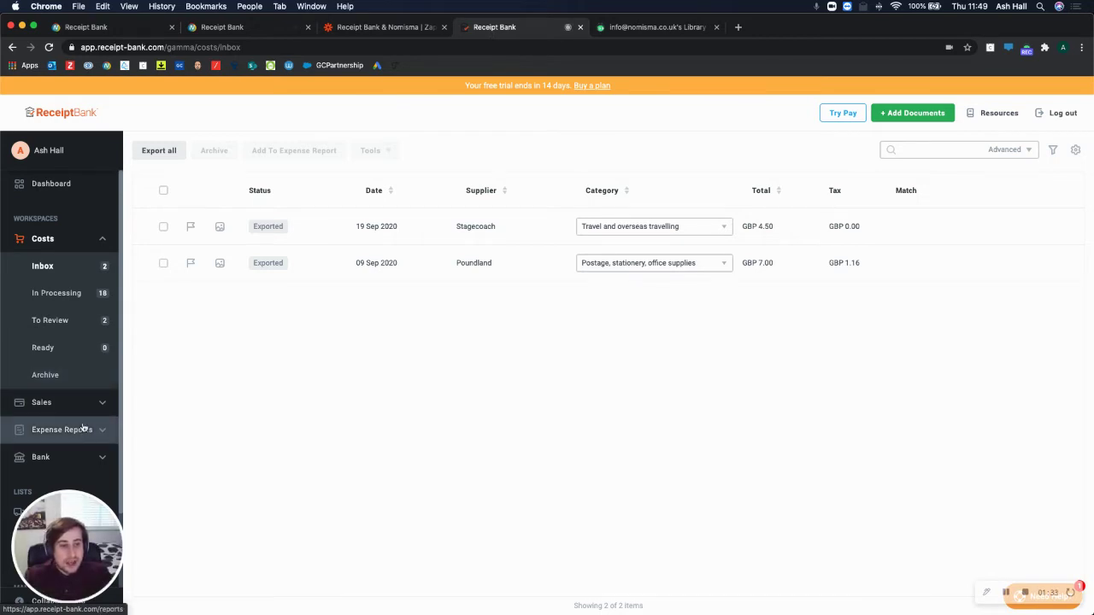
{"action": "scroll", "coordinate": [83, 429], "scroll_direction": "down", "scroll_amount": 2}
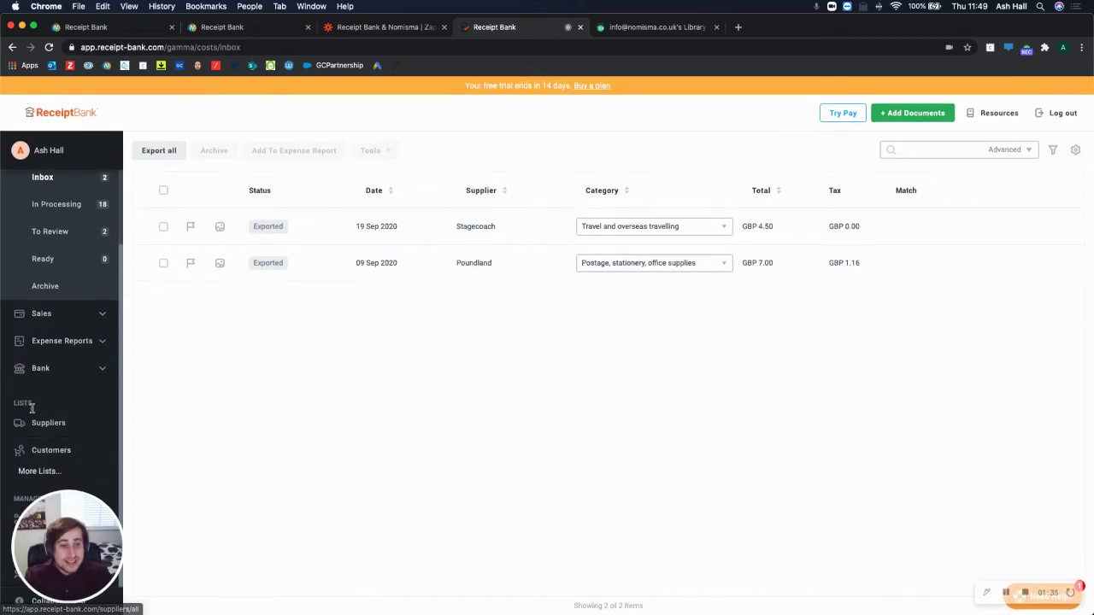
{"action": "left_click", "coordinate": [39, 470]}
{"action": "scroll", "coordinate": [72, 391], "scroll_direction": "down", "scroll_amount": 3}
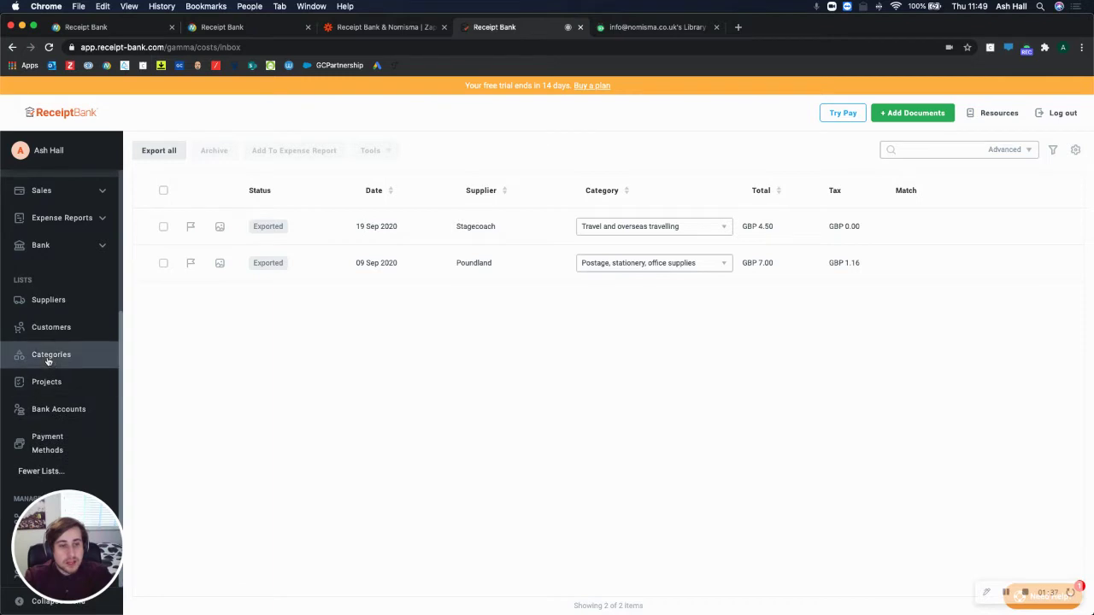
{"action": "left_click", "coordinate": [48, 357]}
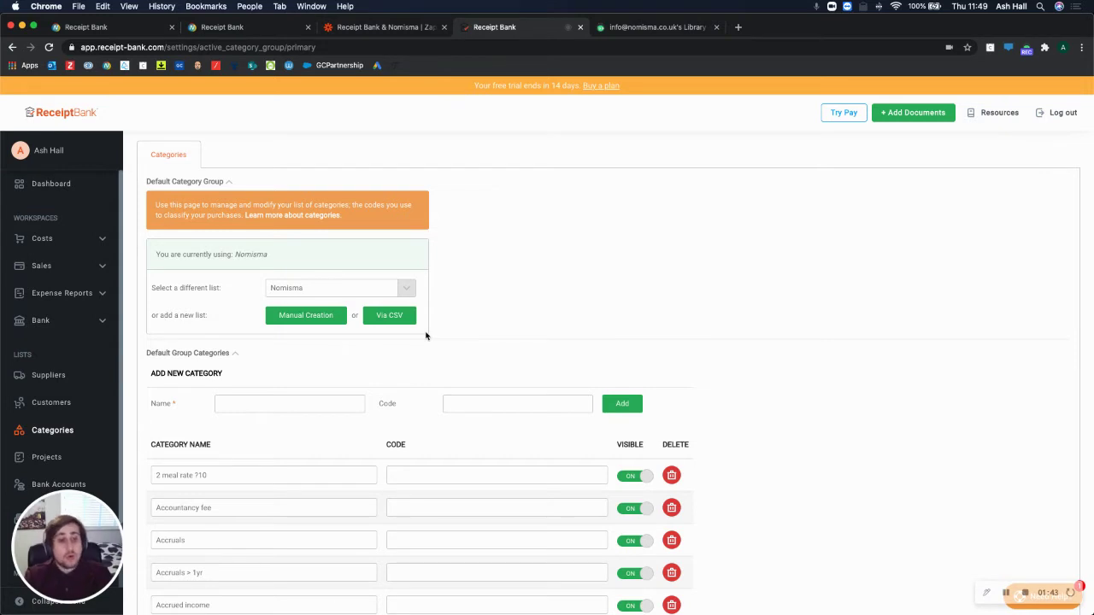
Step: Try adding a new category list via CSV upload, bringing up the file selection and cancelling it
{"action": "left_click_drag", "start_coordinate": [156, 315], "coordinate": [208, 317]}
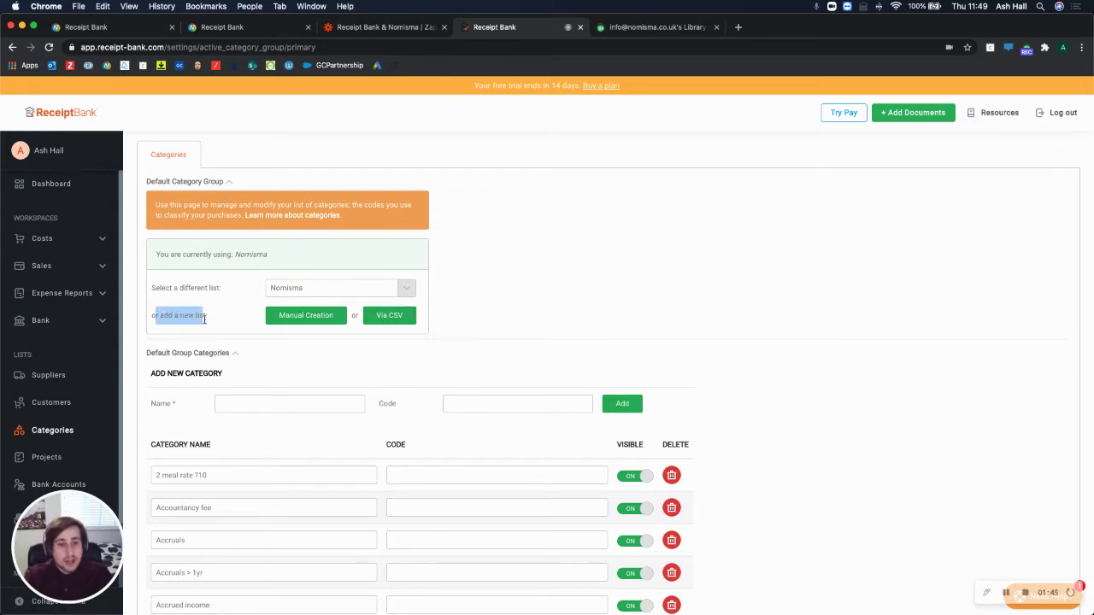
{"action": "left_click", "coordinate": [389, 316]}
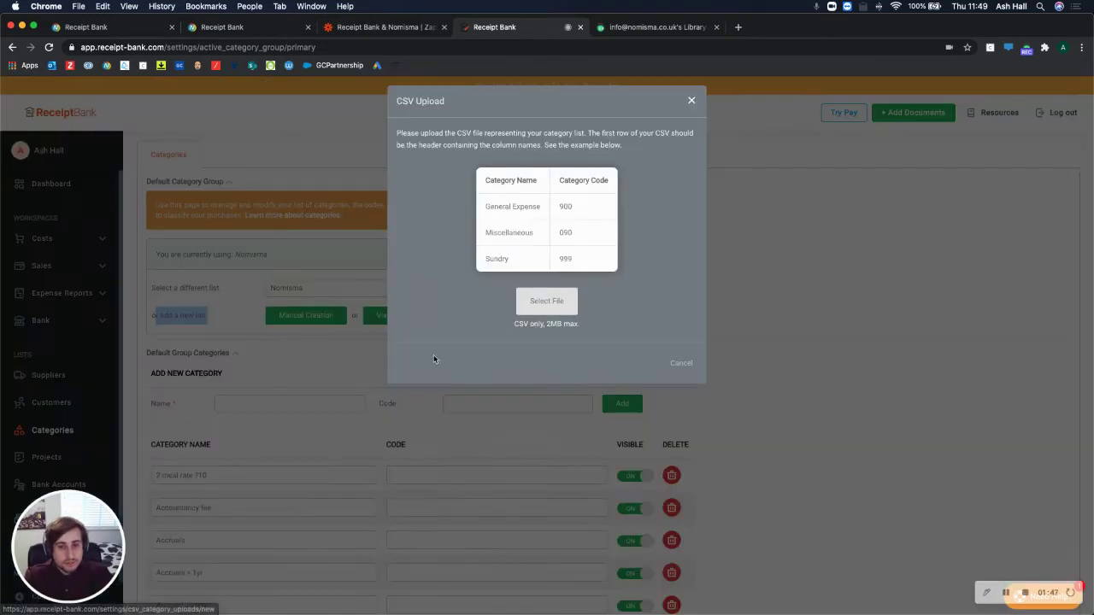
{"action": "left_click", "coordinate": [571, 304]}
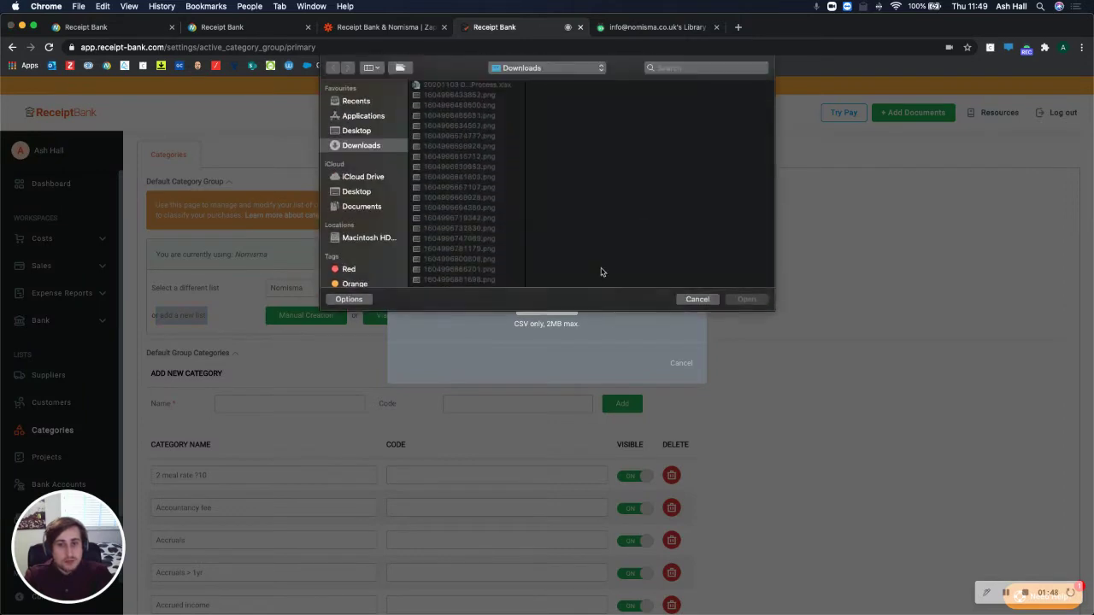
{"action": "left_click", "coordinate": [684, 298]}
{"action": "left_click", "coordinate": [666, 362]}
Step: Review the category names in the Nomisma category list
{"action": "scroll", "coordinate": [325, 389], "scroll_direction": "down", "scroll_amount": 5}
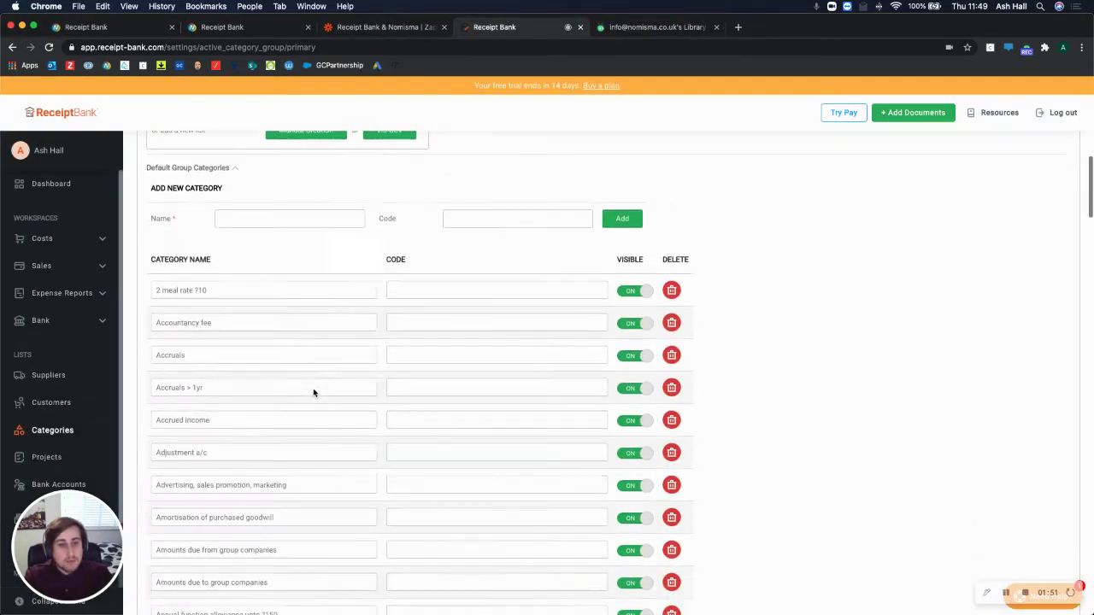
{"action": "scroll", "coordinate": [205, 299], "scroll_direction": "down", "scroll_amount": 5}
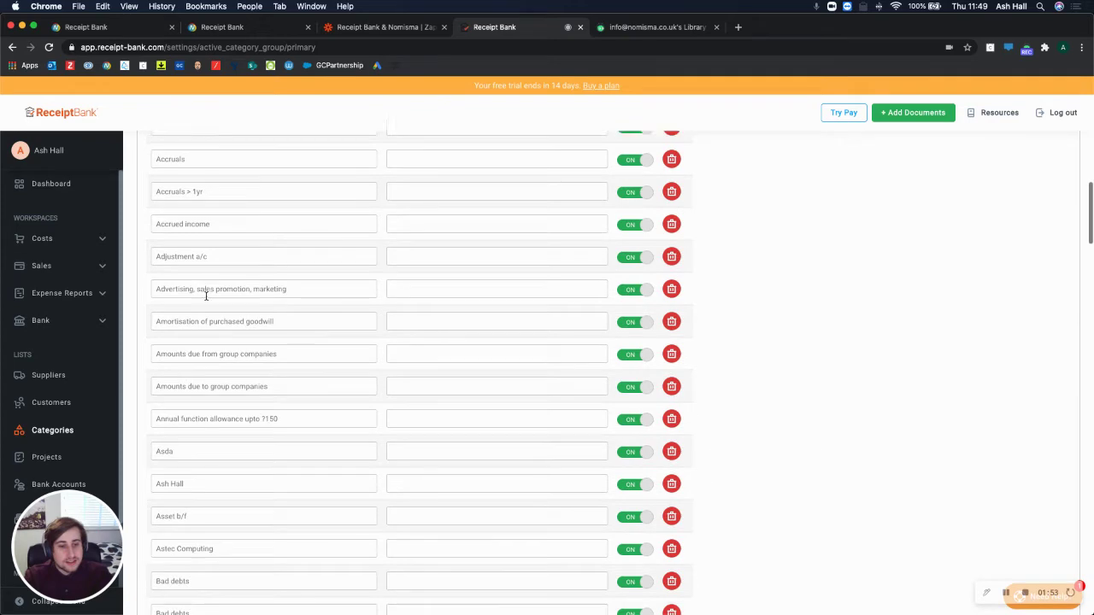
{"action": "scroll", "coordinate": [210, 322], "scroll_direction": "down", "scroll_amount": 5}
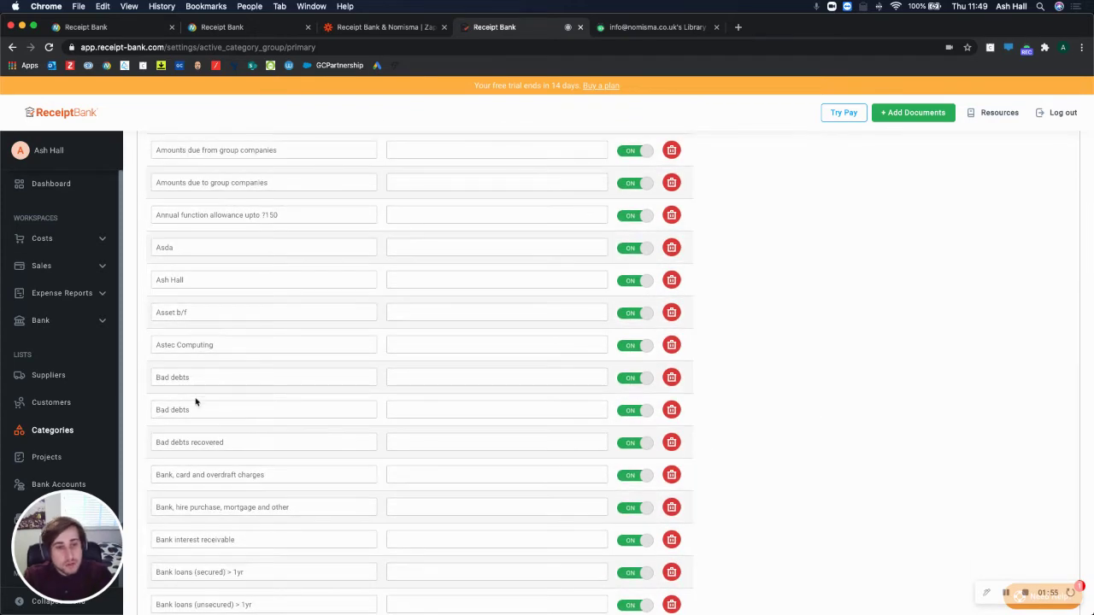
{"action": "scroll", "coordinate": [206, 395], "scroll_direction": "down", "scroll_amount": 1}
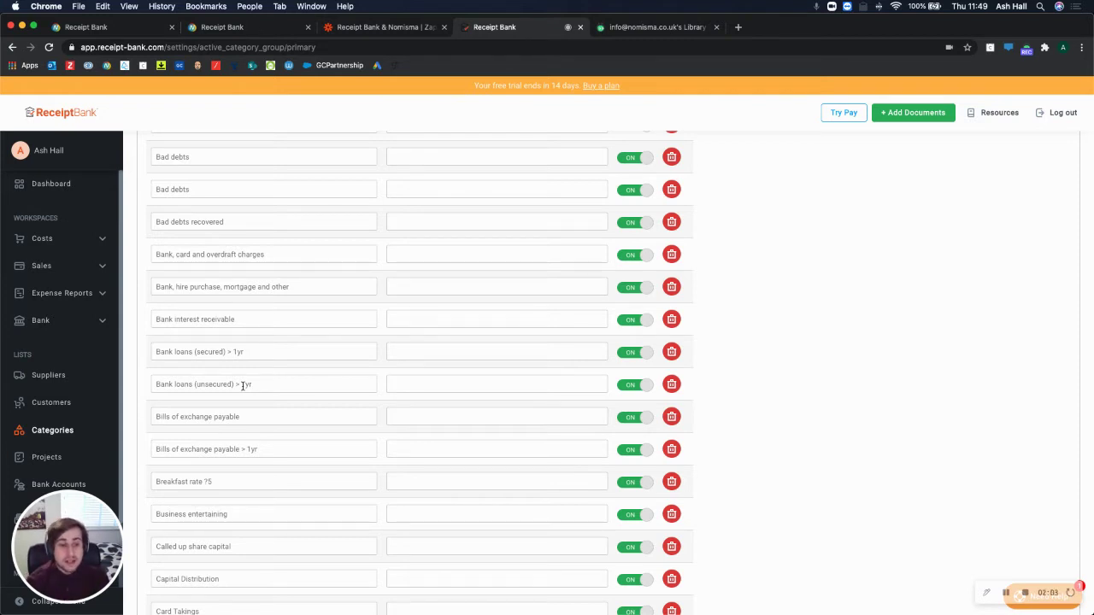
Step: Switch to the Receipt Bank & Nomisma Zap in Zapier and review the trigger's app and available trigger events
{"action": "left_click", "coordinate": [386, 28]}
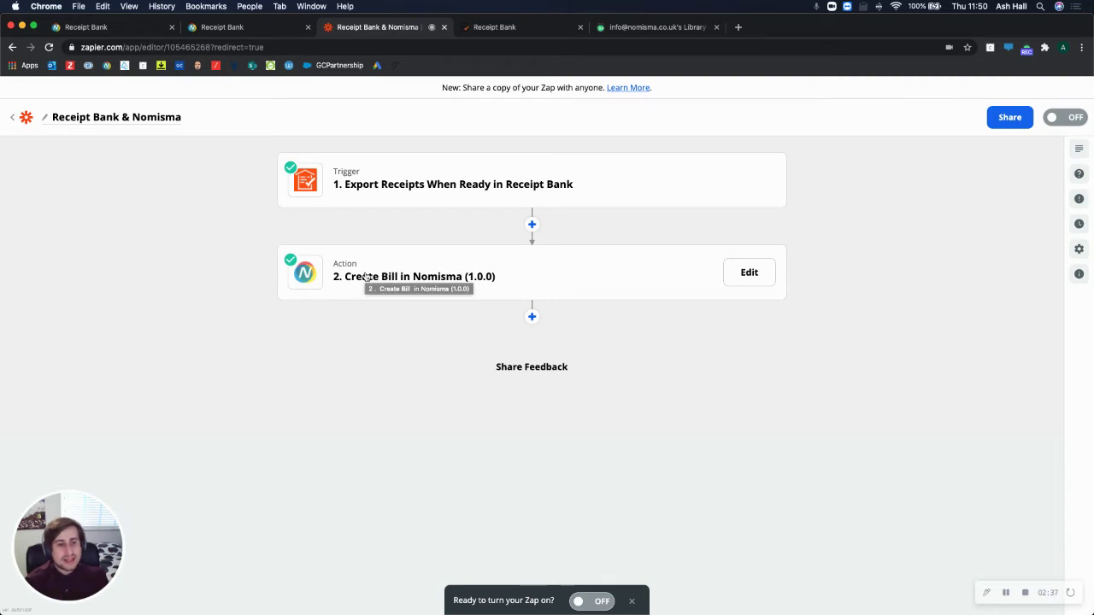
{"action": "left_click", "coordinate": [391, 196]}
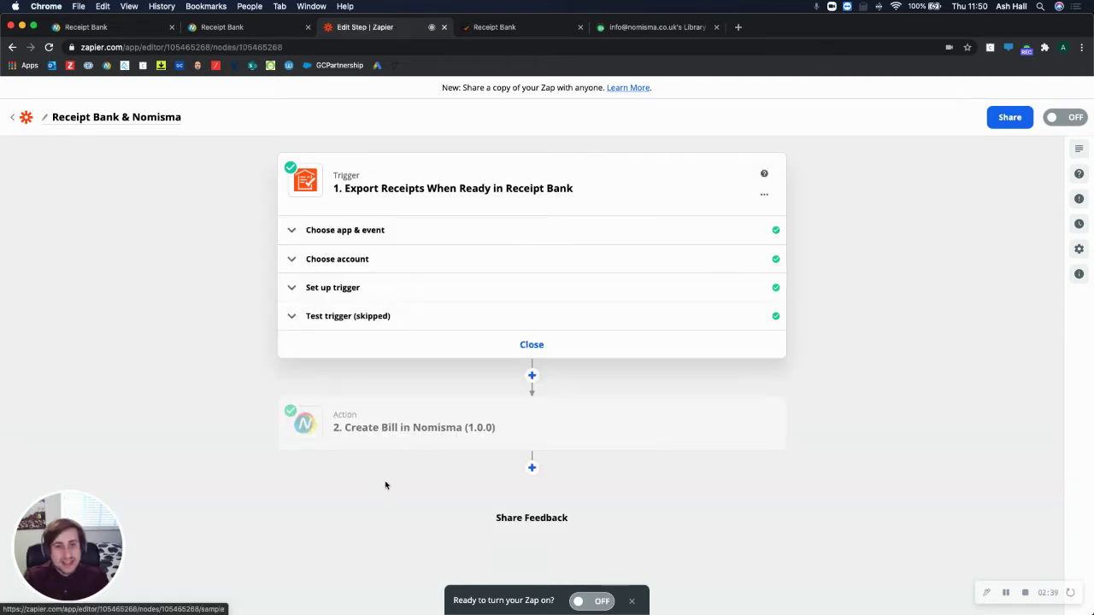
{"action": "left_click", "coordinate": [359, 239]}
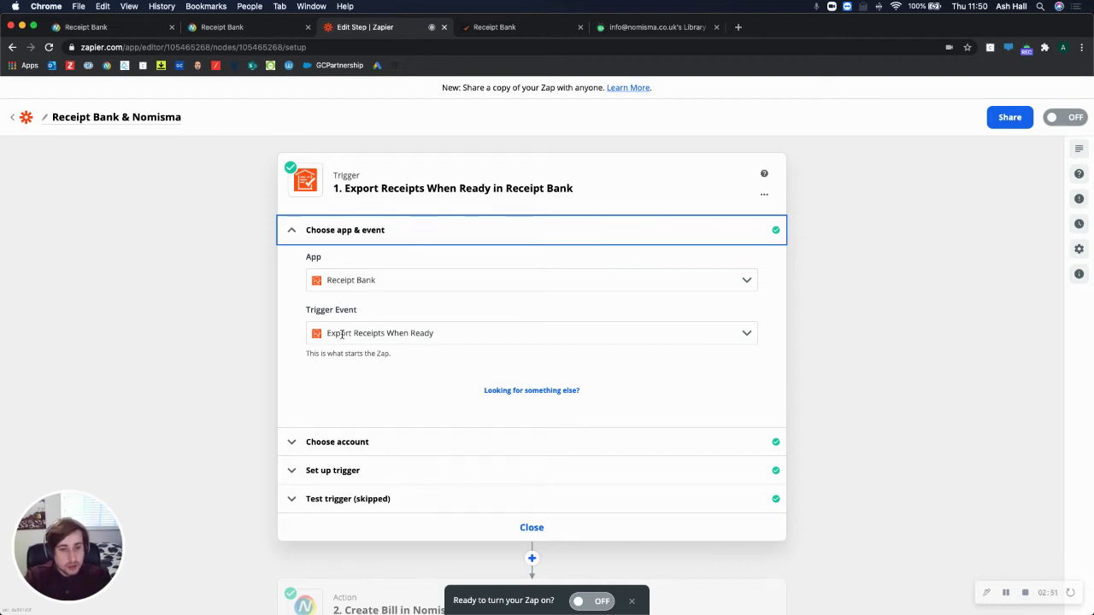
{"action": "left_click", "coordinate": [342, 335]}
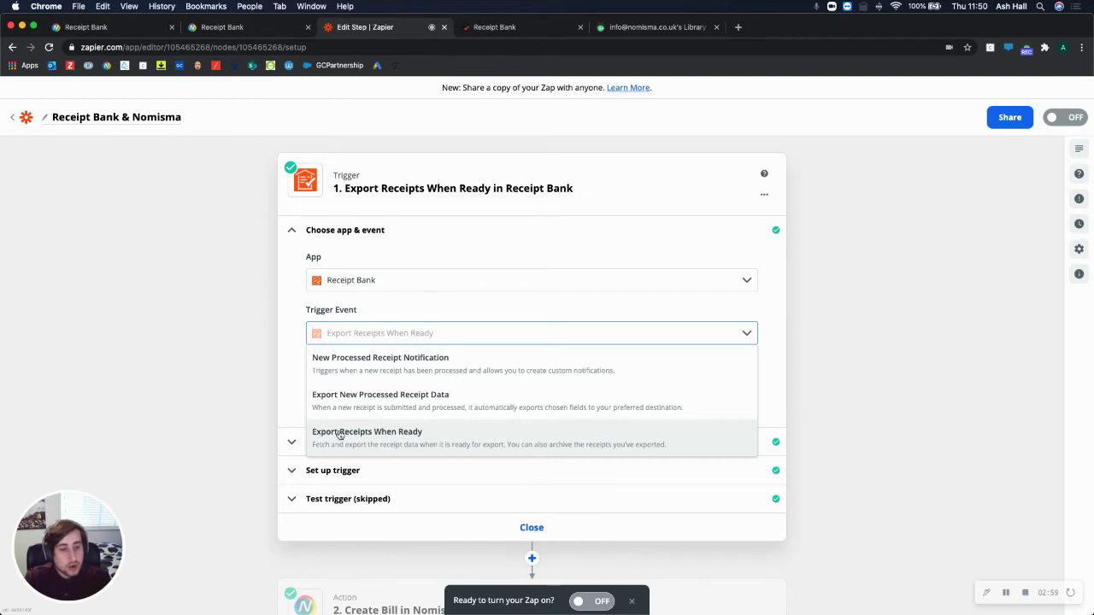
{"action": "left_click", "coordinate": [235, 396]}
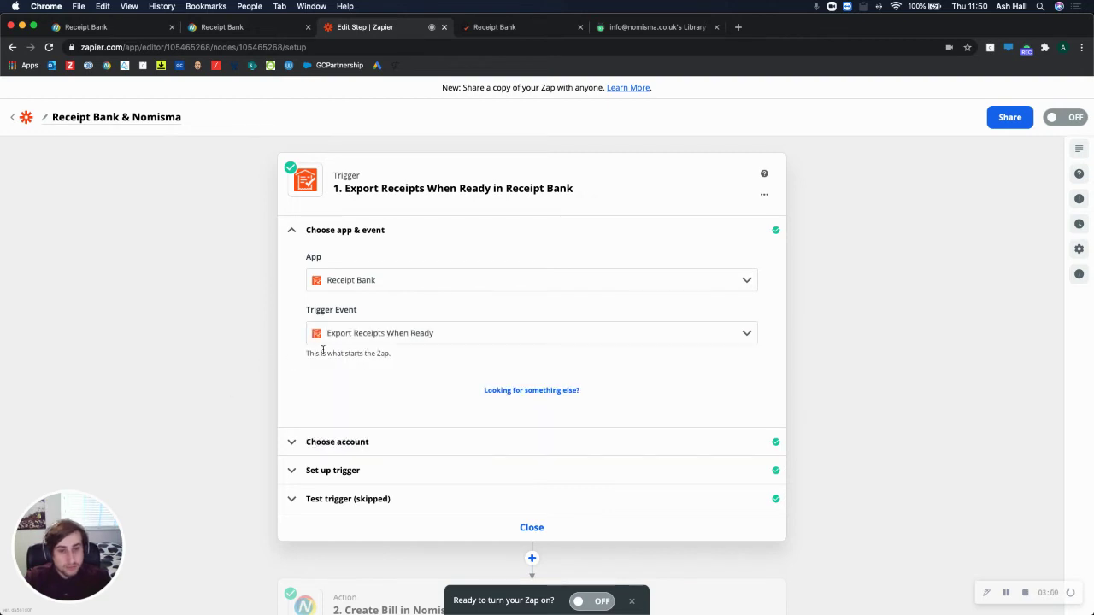
Step: Check the trigger's Receipt Bank account and set Archive Receipts to True in the trigger setup
{"action": "left_click", "coordinate": [347, 438]}
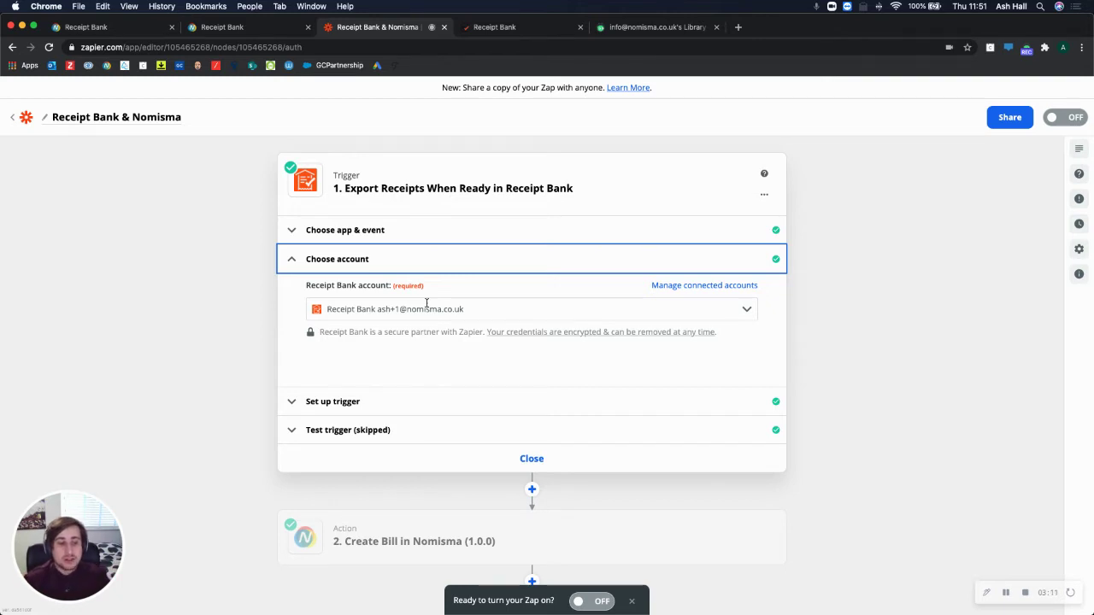
{"action": "left_click", "coordinate": [383, 407]}
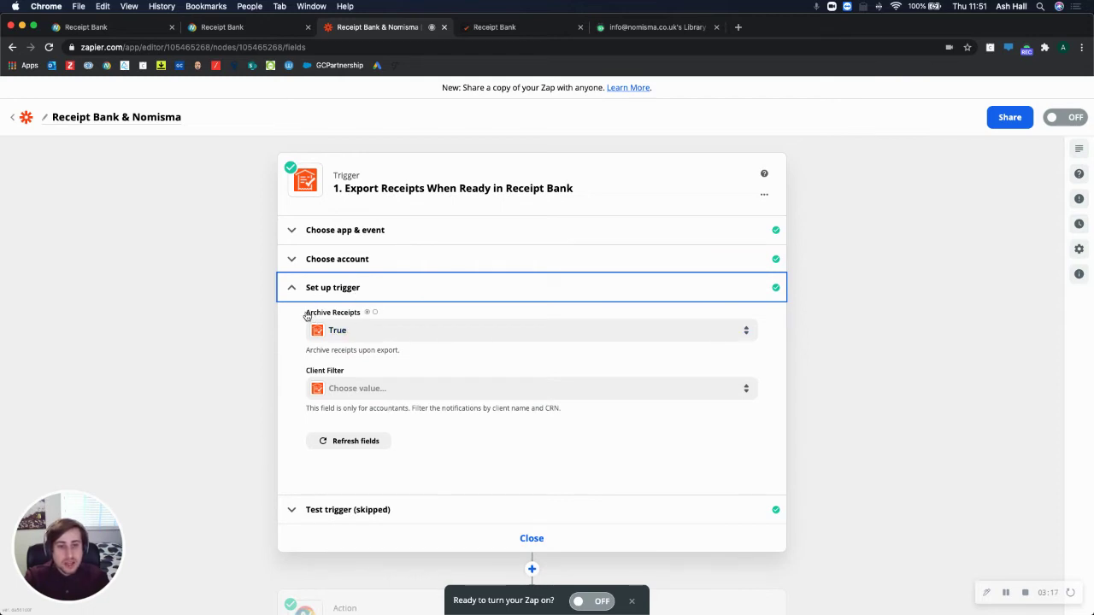
{"action": "left_click", "coordinate": [346, 332]}
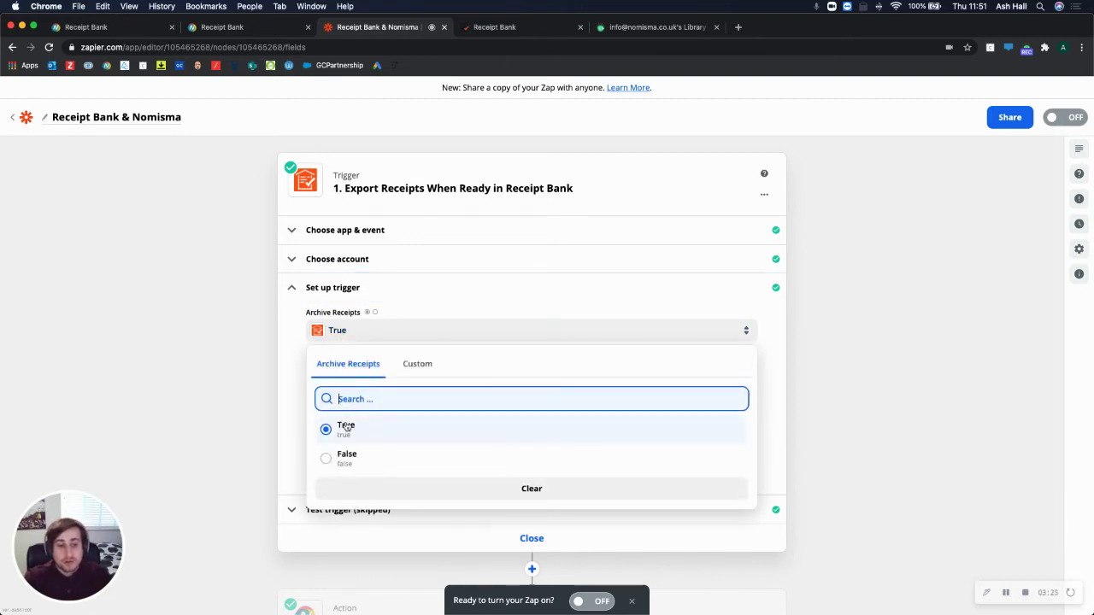
{"action": "left_click", "coordinate": [346, 425]}
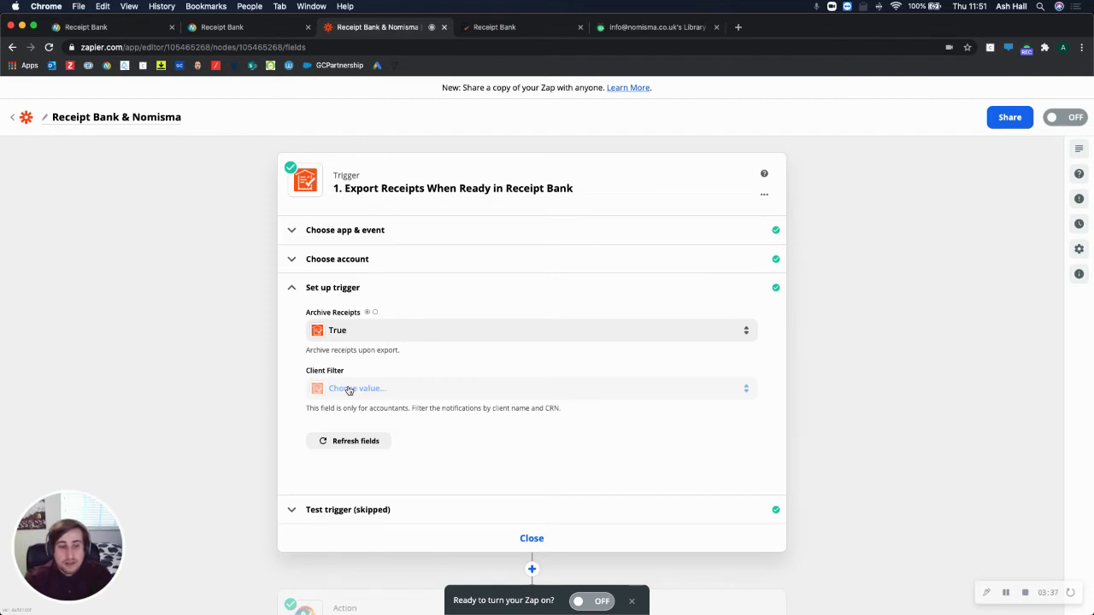
Step: Open the trigger test and examine the fields of the example receipt
{"action": "left_click", "coordinate": [337, 510]}
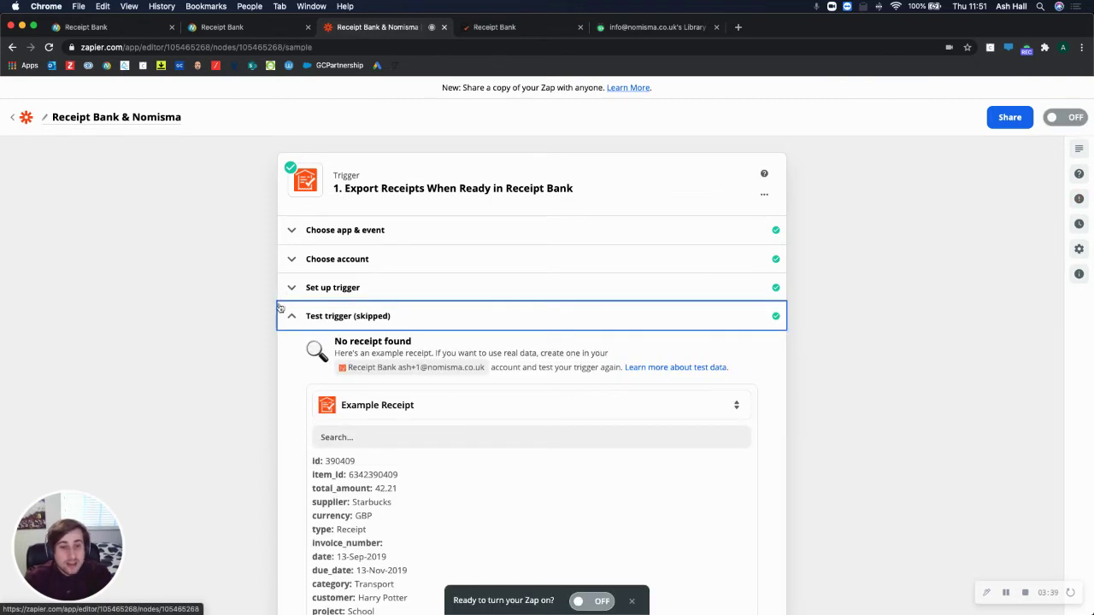
{"action": "scroll", "coordinate": [405, 391], "scroll_direction": "down", "scroll_amount": 3}
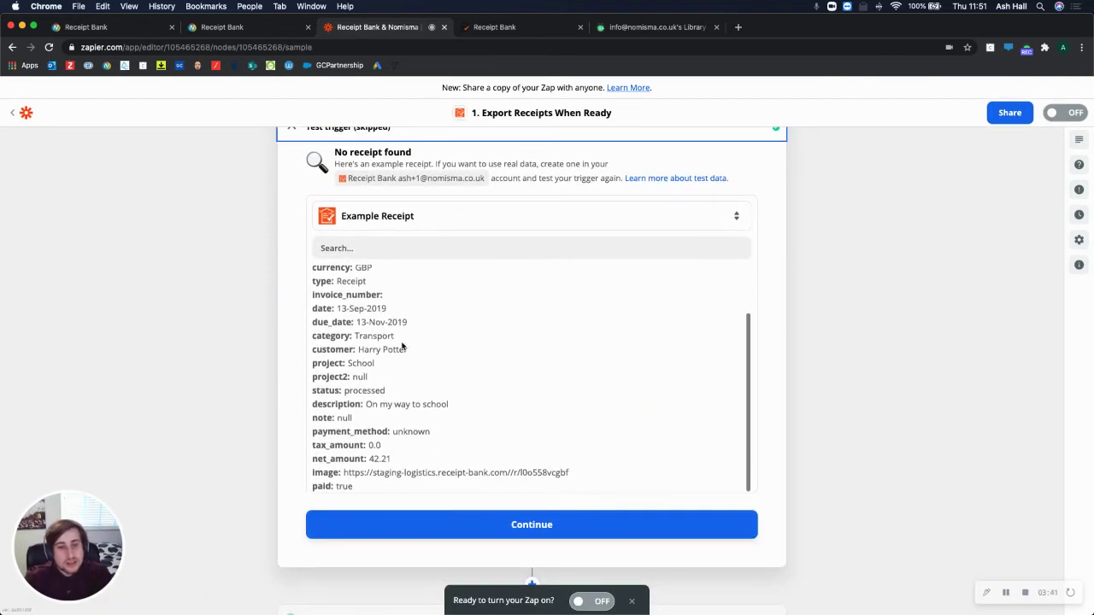
Step: Check which sample receipts the trigger test offers, keep Example Receipt, and close the trigger step
{"action": "scroll", "coordinate": [402, 346], "scroll_direction": "up", "scroll_amount": 3}
{"action": "left_click", "coordinate": [390, 215]}
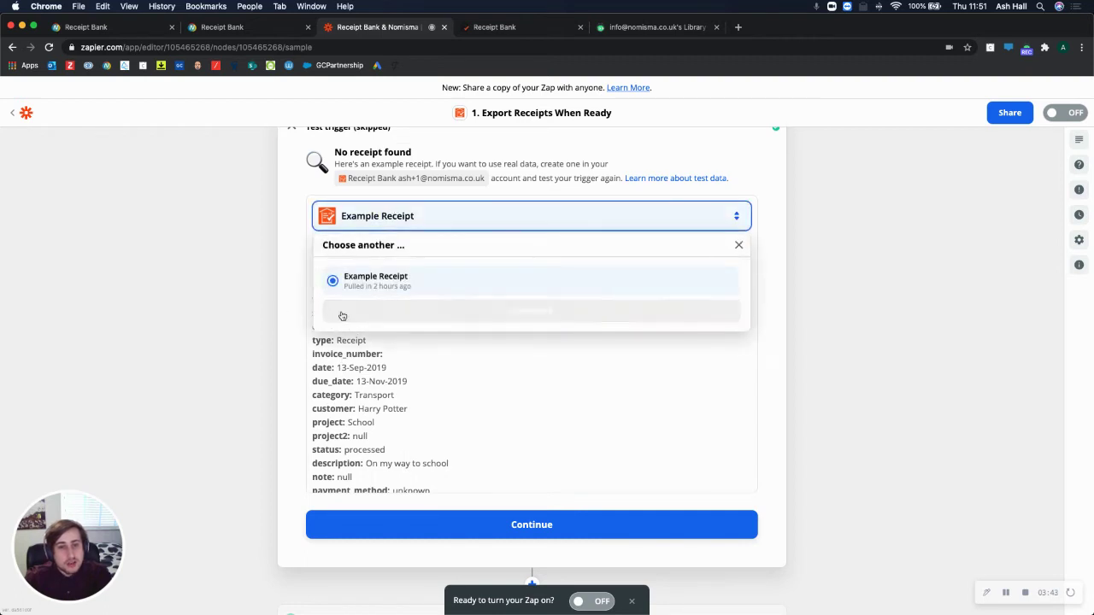
{"action": "left_click", "coordinate": [276, 350]}
{"action": "left_click", "coordinate": [428, 248]}
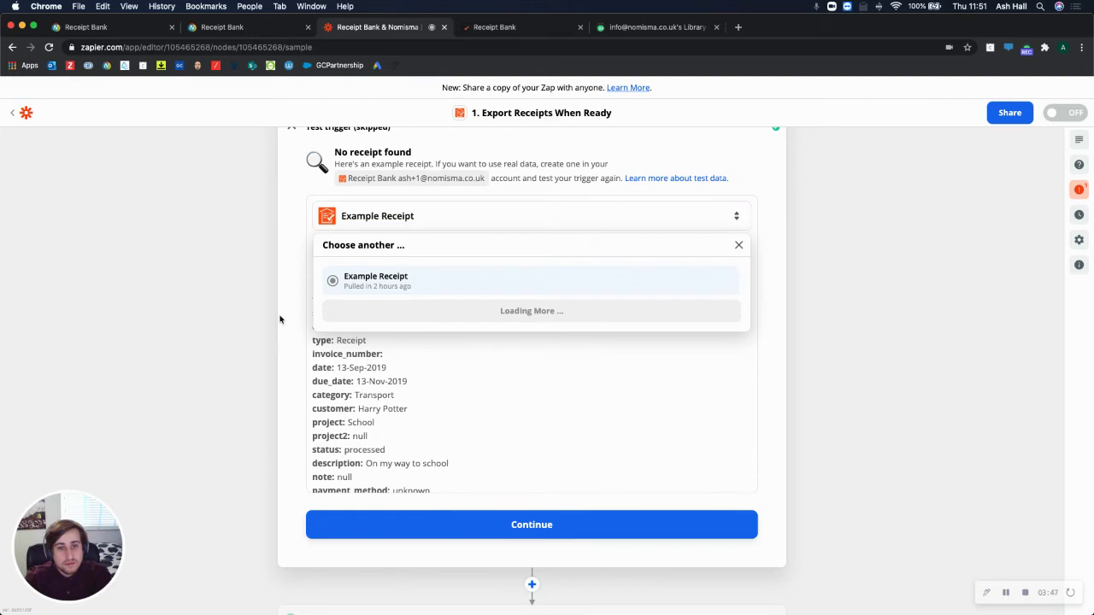
{"action": "left_click", "coordinate": [190, 380]}
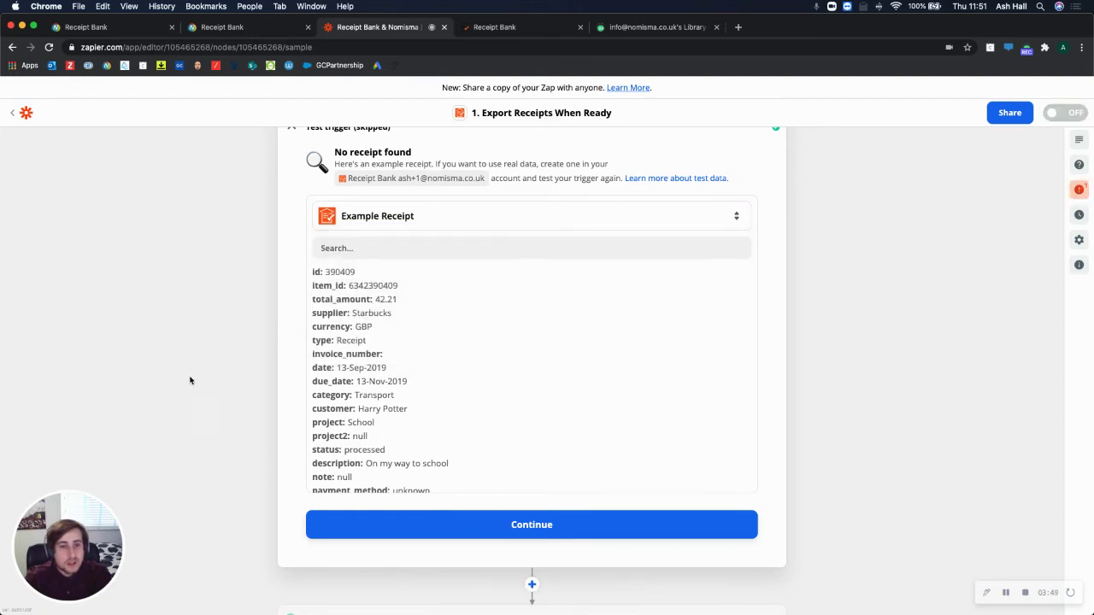
{"action": "scroll", "coordinate": [390, 430], "scroll_direction": "down", "scroll_amount": 2}
{"action": "left_click", "coordinate": [439, 447]}
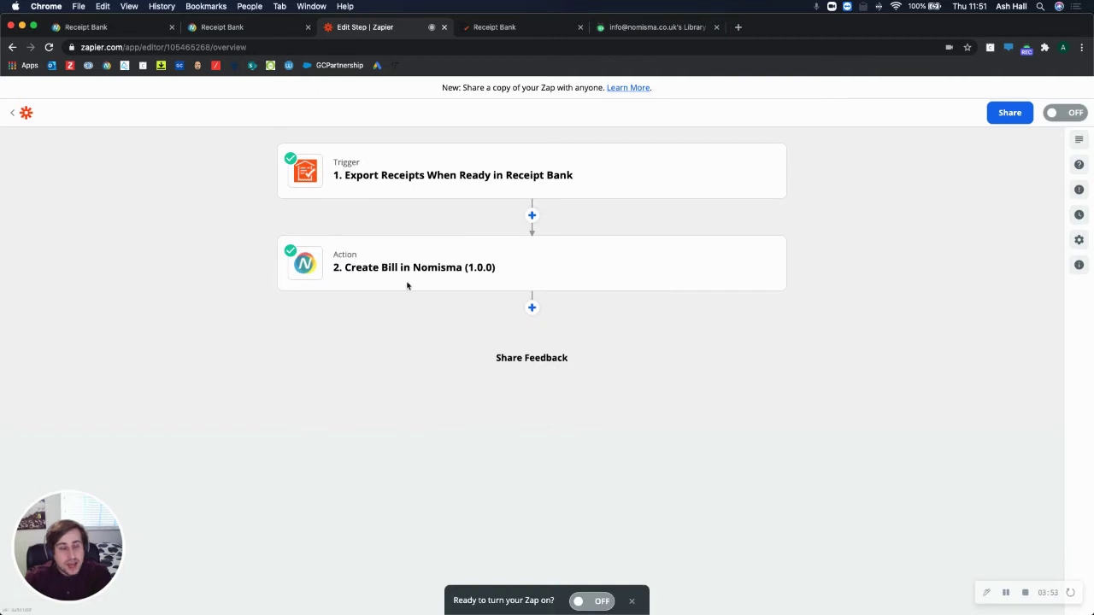
Step: Open the Create Bill in Nomisma action and review its app, action event and connected account
{"action": "left_click", "coordinate": [416, 274]}
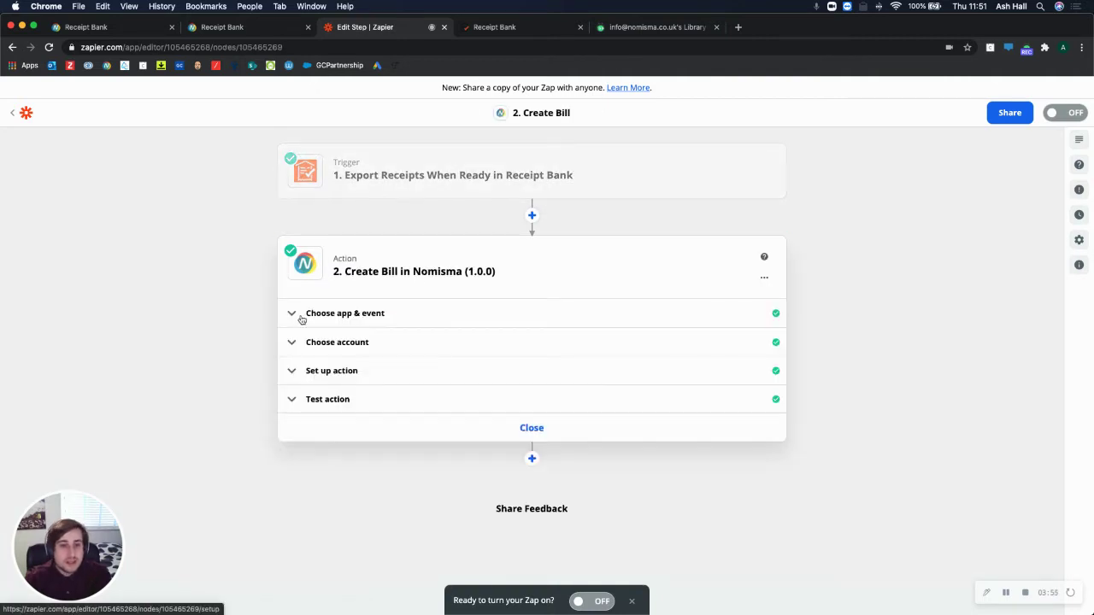
{"action": "left_click", "coordinate": [329, 316]}
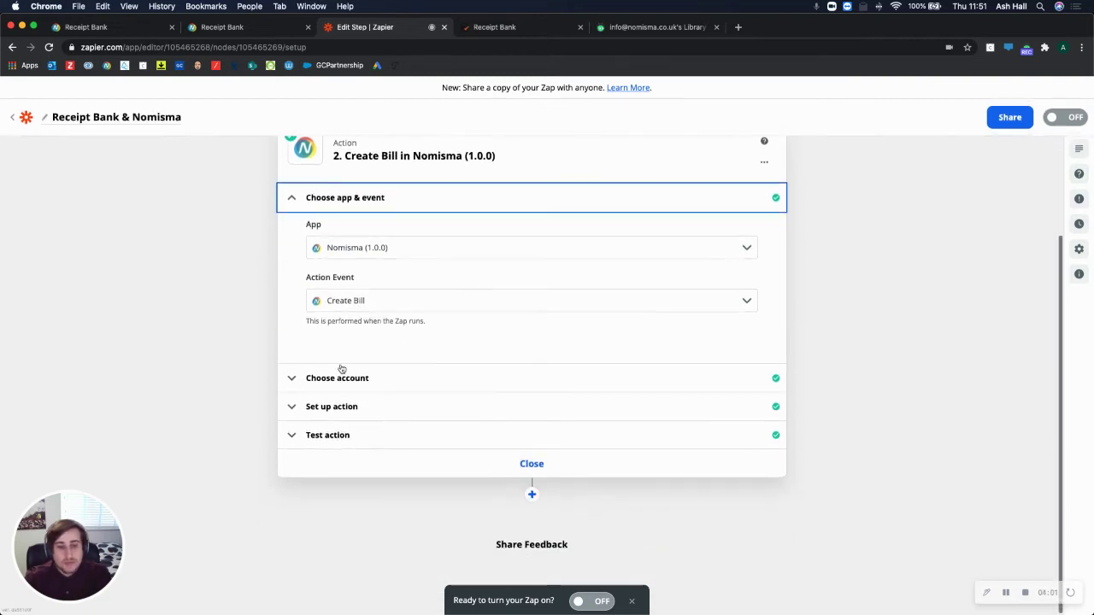
{"action": "left_click", "coordinate": [339, 375]}
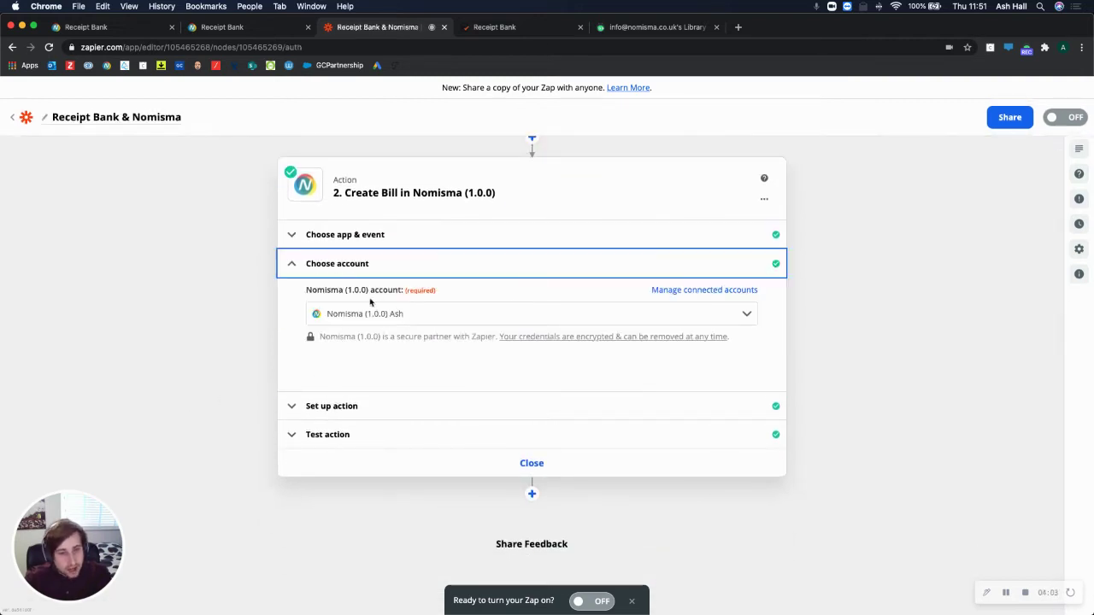
Step: Select Receipt Bank as the company name in the Create Bill action setup and review the supplier, currency and bill number mappings
{"action": "left_click", "coordinate": [350, 407]}
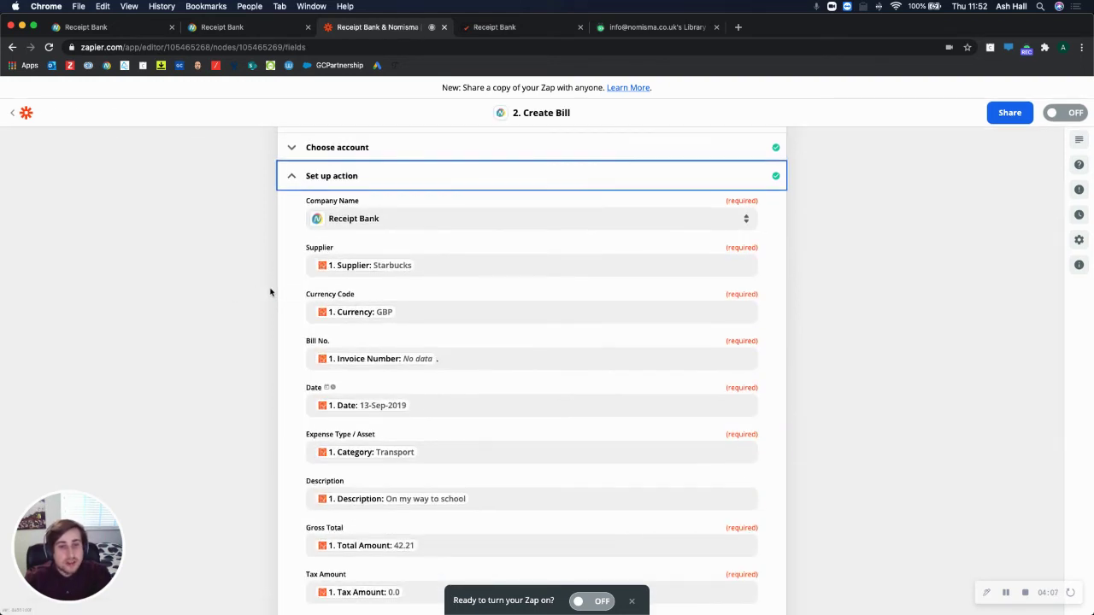
{"action": "left_click", "coordinate": [379, 219]}
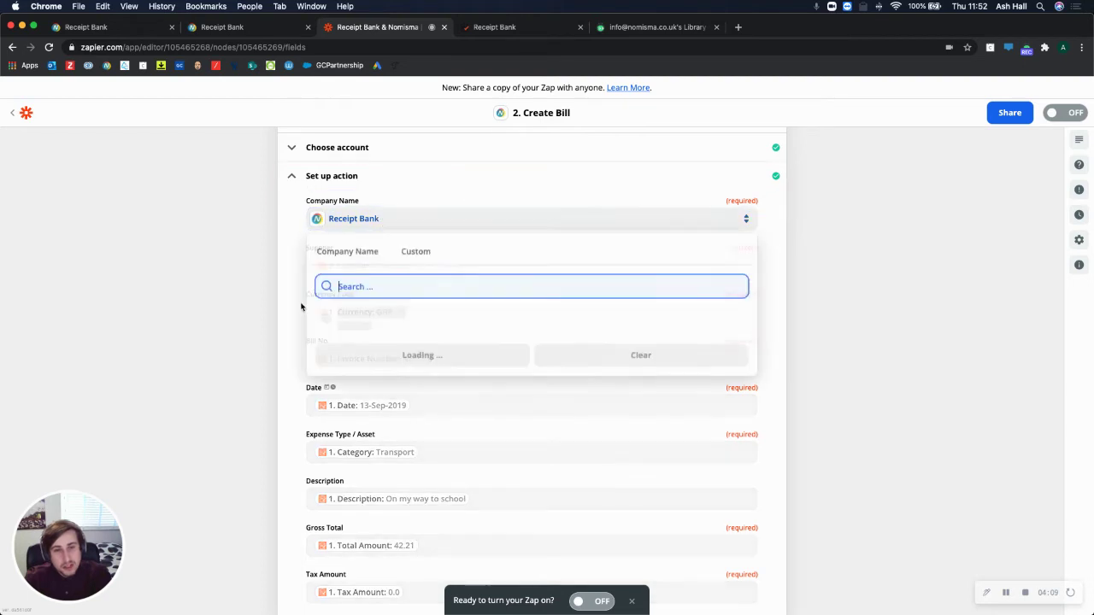
{"action": "left_click", "coordinate": [353, 327]}
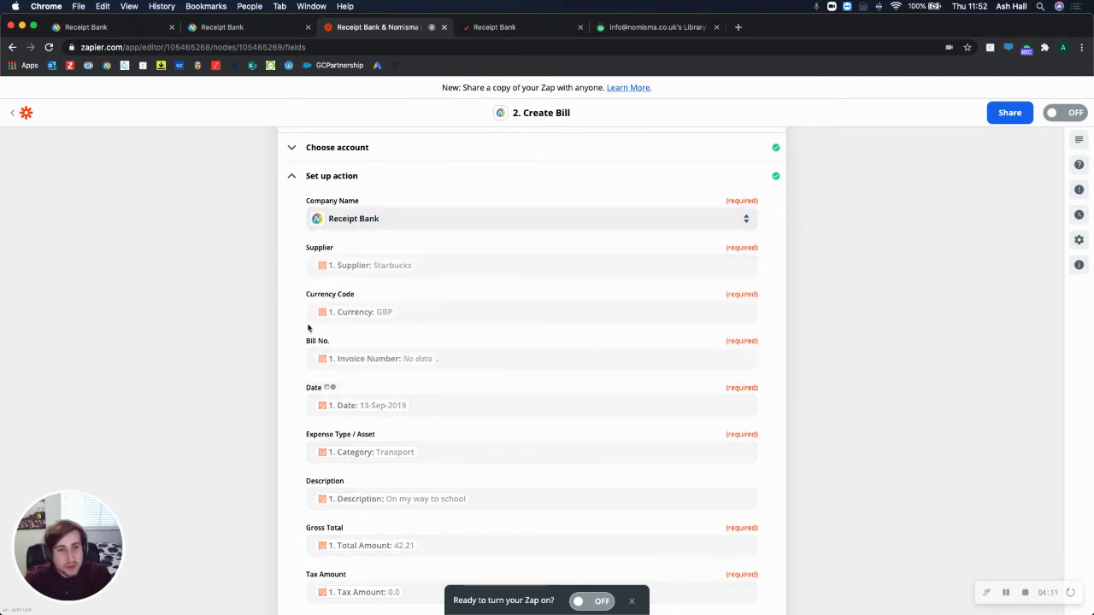
{"action": "scroll", "coordinate": [366, 222], "scroll_direction": "down", "scroll_amount": 2}
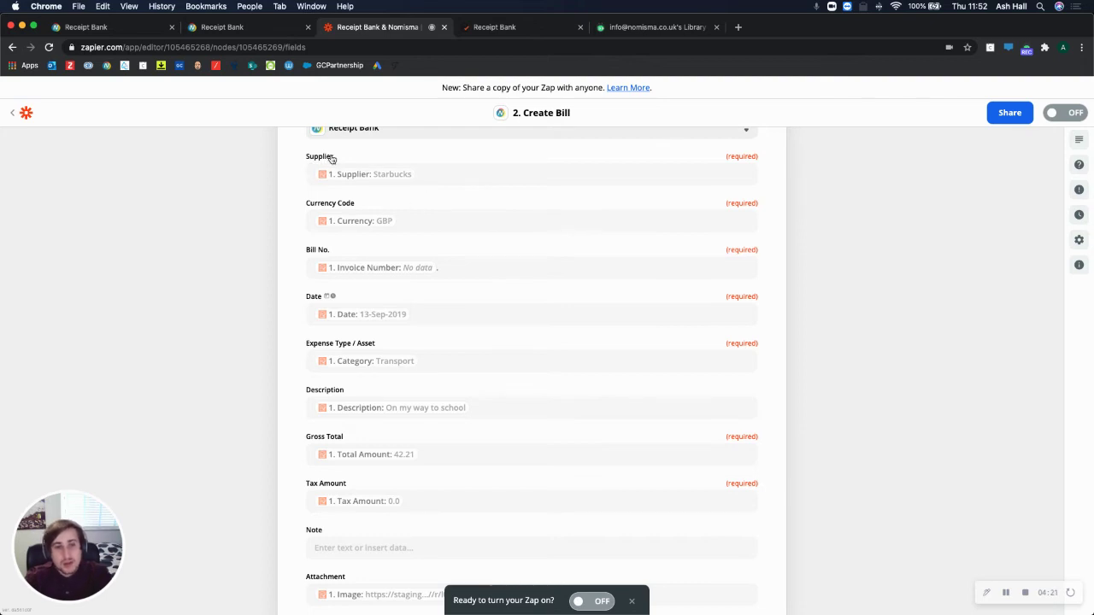
{"action": "left_click_drag", "start_coordinate": [304, 159], "coordinate": [285, 252]}
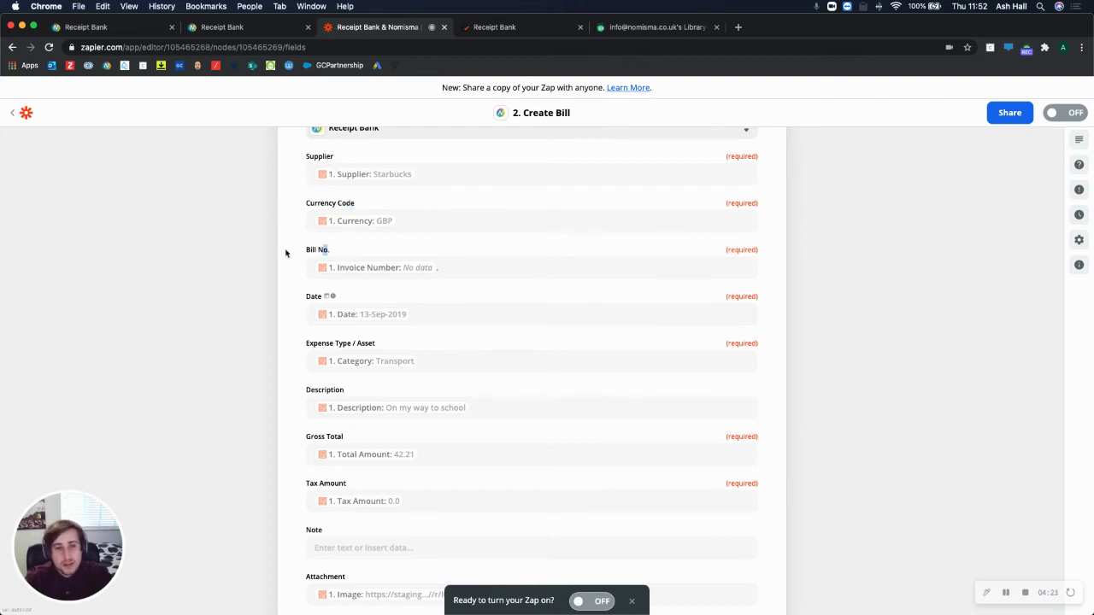
Step: Insert the receipt's Supplier data a second time in the bill's Supplier field and remove the duplicate
{"action": "left_click", "coordinate": [442, 181]}
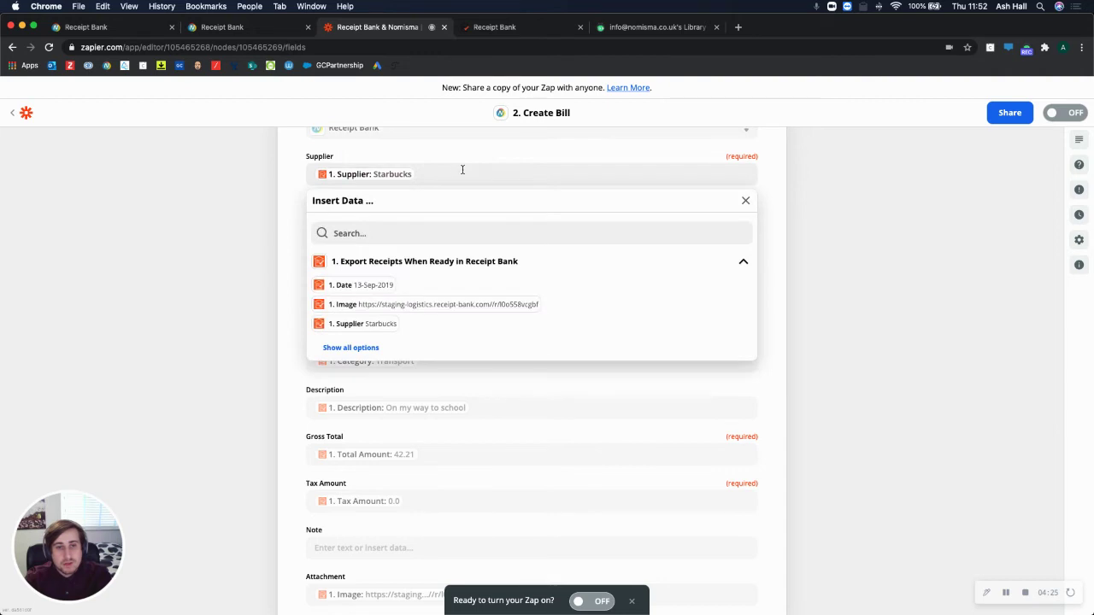
{"action": "left_click", "coordinate": [351, 347]}
{"action": "left_click", "coordinate": [354, 324]}
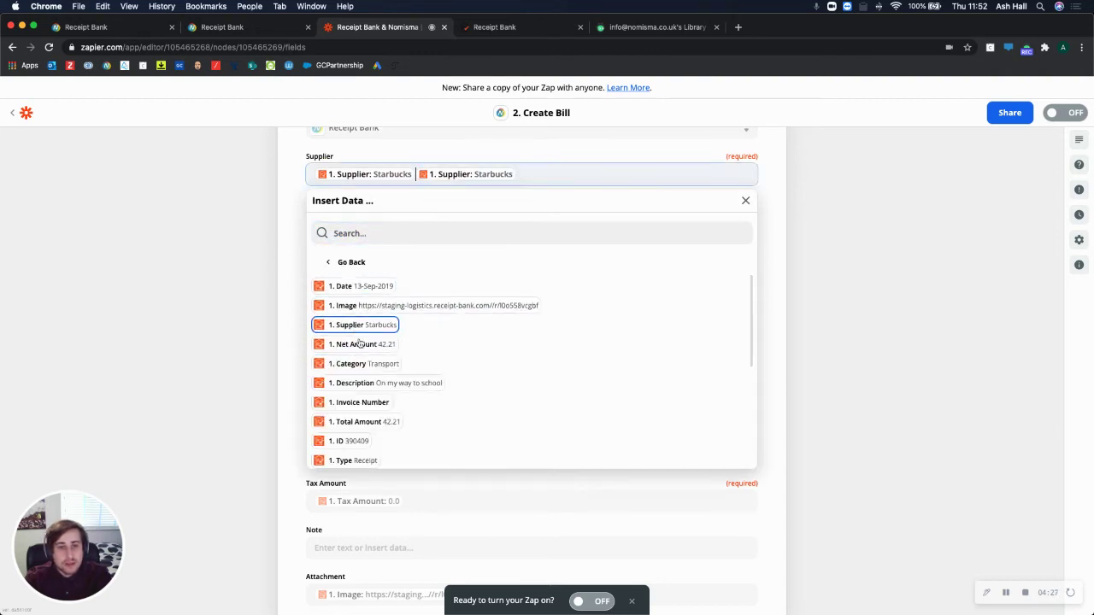
{"action": "left_click", "coordinate": [511, 176]}
{"action": "key", "text": "BackSpace"}
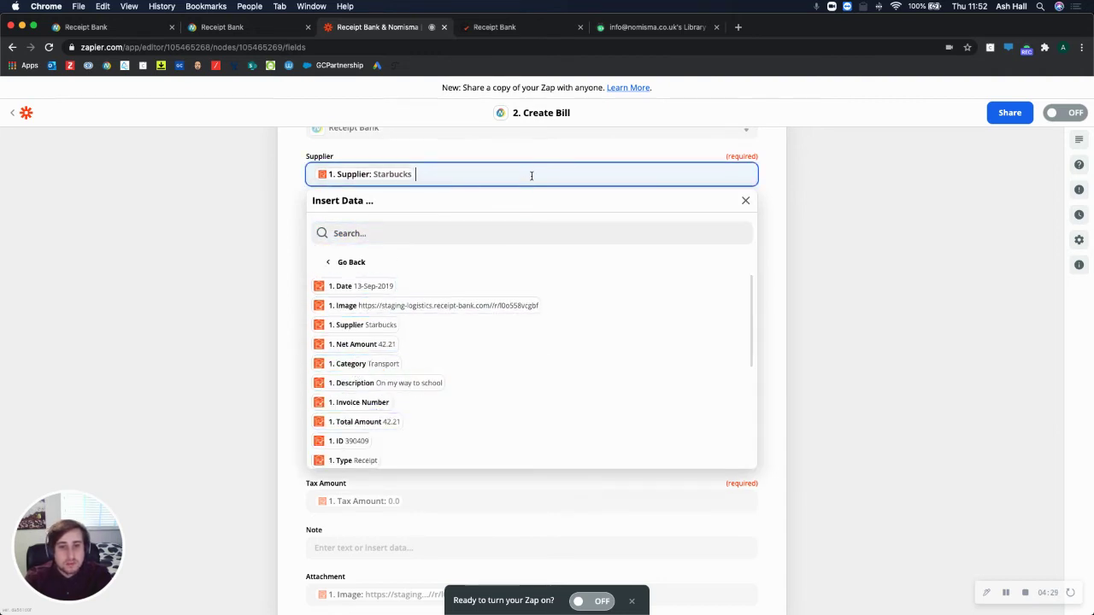
{"action": "left_click", "coordinate": [210, 268]}
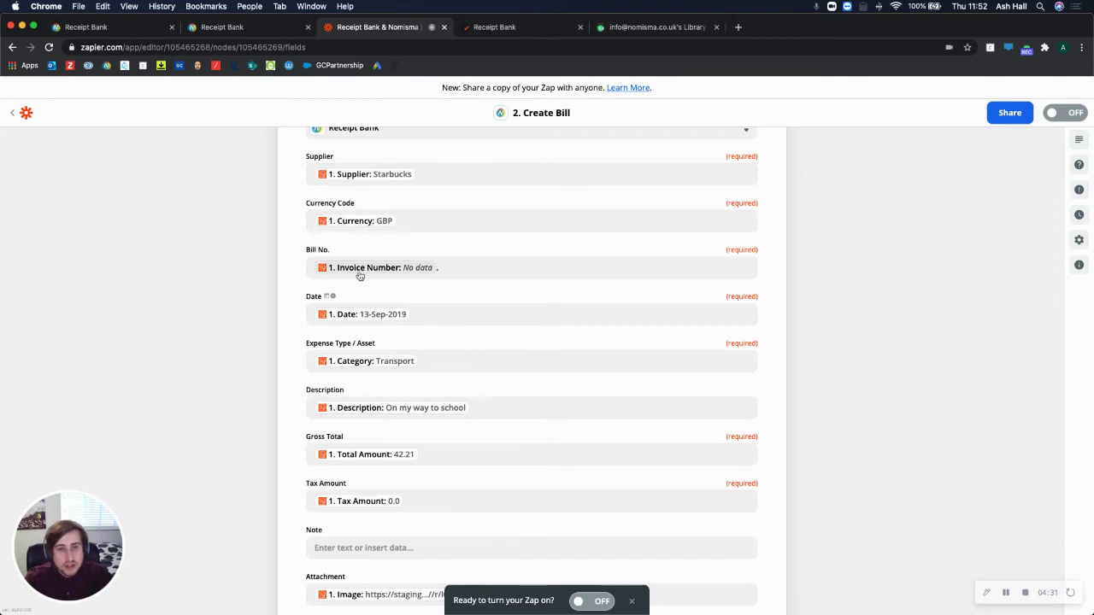
Step: Review the remaining bill field mappings, from the date and expense type down to the attachment
{"action": "scroll", "coordinate": [361, 347], "scroll_direction": "down", "scroll_amount": 3}
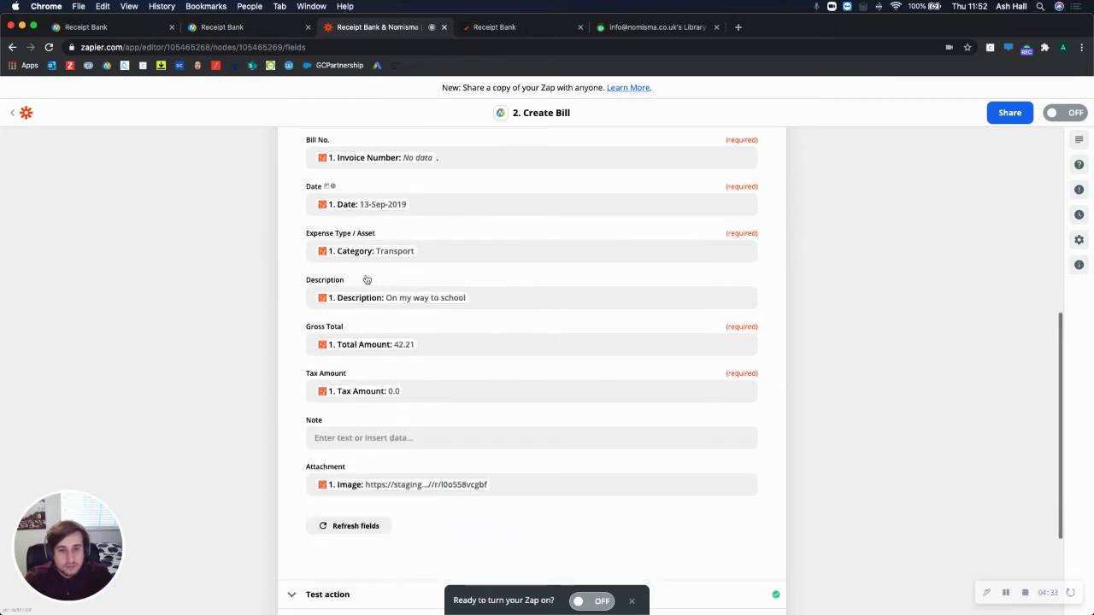
{"action": "scroll", "coordinate": [352, 428], "scroll_direction": "down", "scroll_amount": 2}
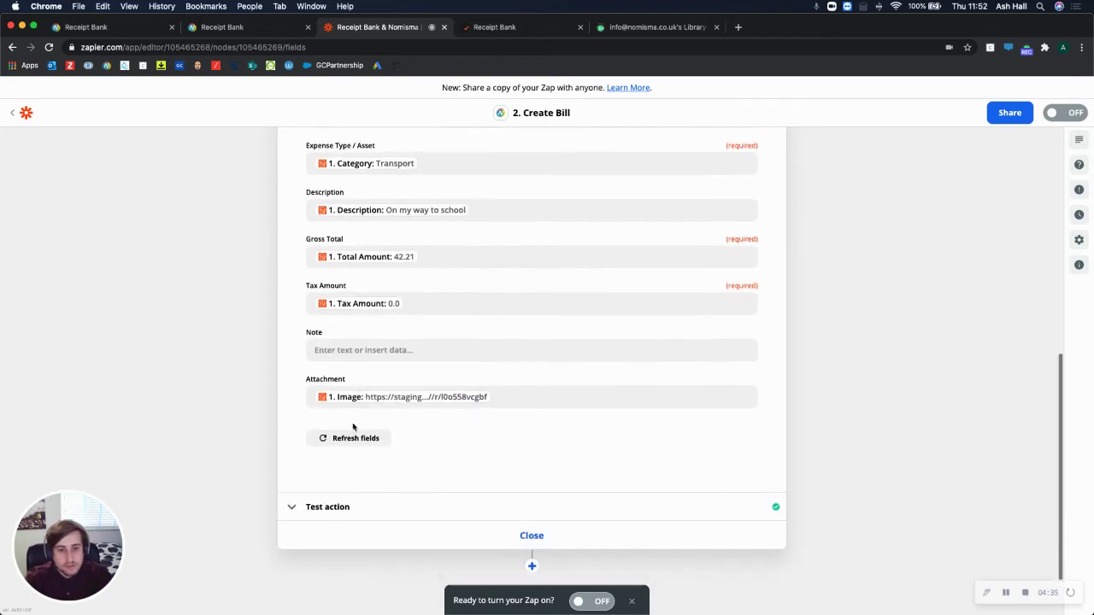
{"action": "scroll", "coordinate": [352, 427], "scroll_direction": "down", "scroll_amount": 2}
Step: Open the Create Bill action's test, review its result and turn on the Zap
{"action": "left_click", "coordinate": [342, 455]}
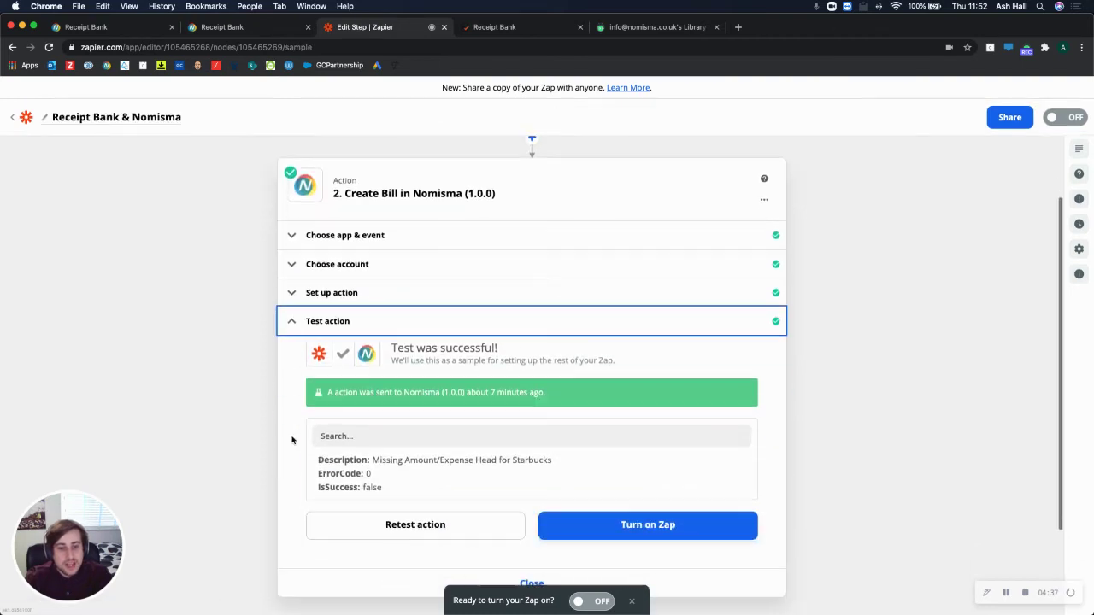
{"action": "scroll", "coordinate": [282, 432], "scroll_direction": "down", "scroll_amount": 1}
{"action": "left_click_drag", "start_coordinate": [545, 336], "coordinate": [442, 333]}
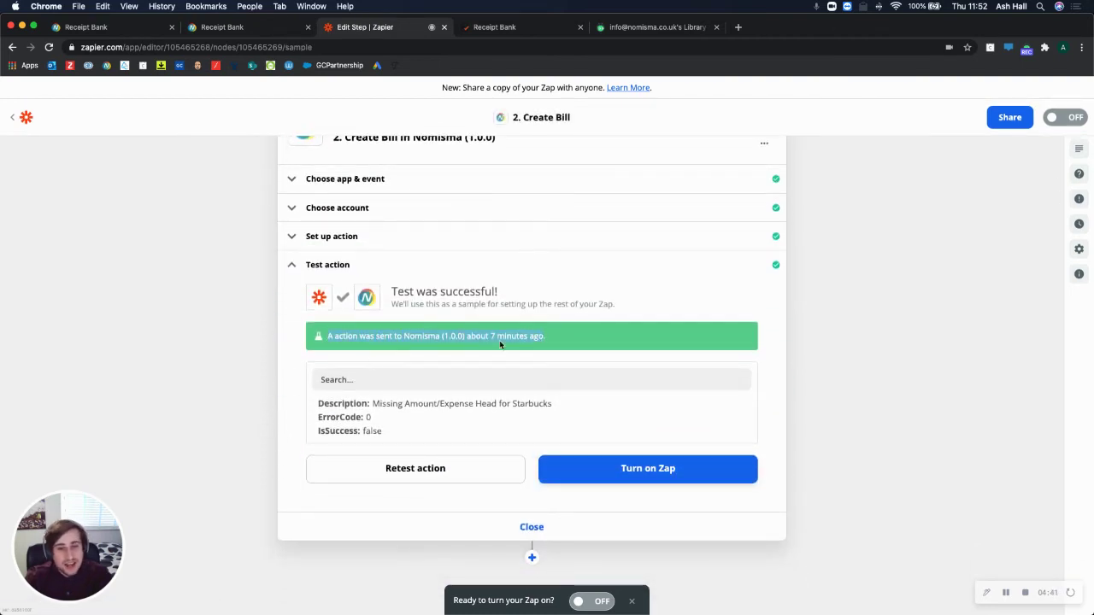
{"action": "scroll", "coordinate": [479, 384], "scroll_direction": "down", "scroll_amount": 1}
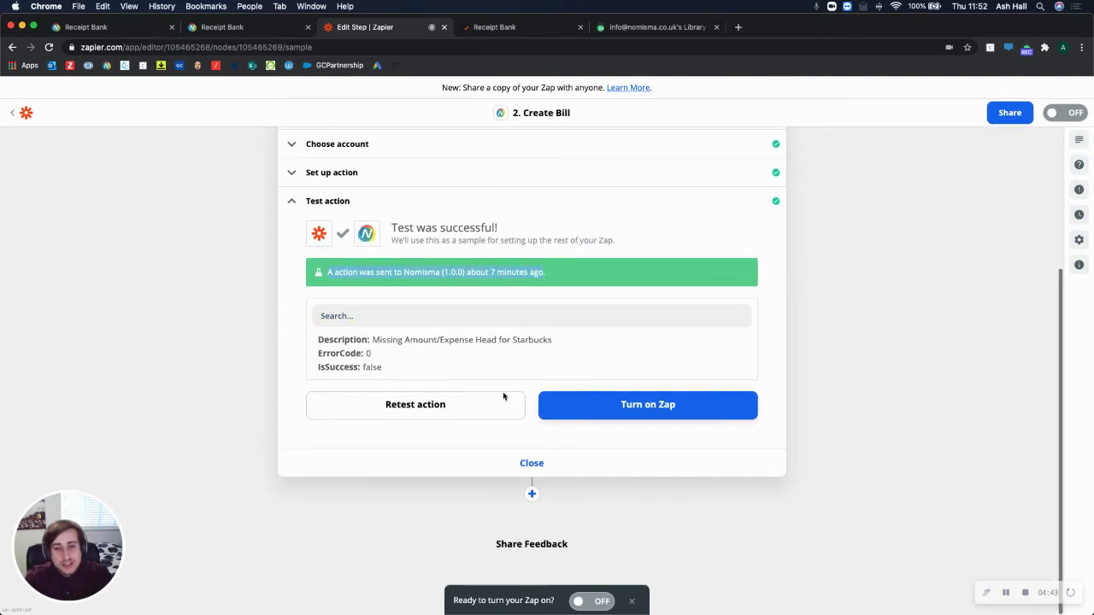
{"action": "left_click", "coordinate": [633, 414]}
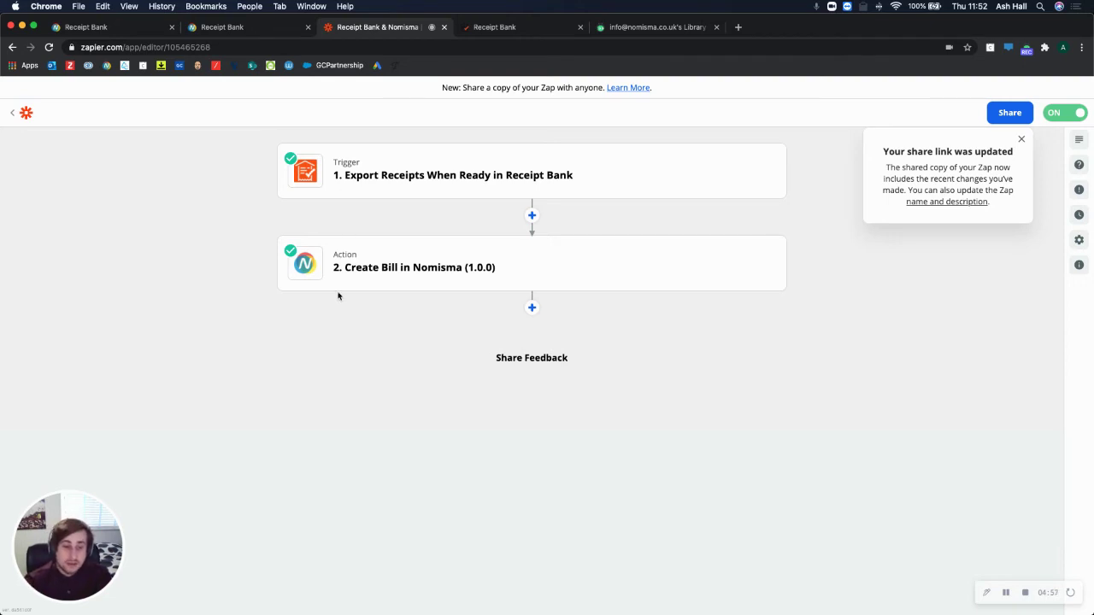
Step: Switch to Receipt Bank and look through the cost receipts that are still in processing
{"action": "left_click", "coordinate": [511, 27]}
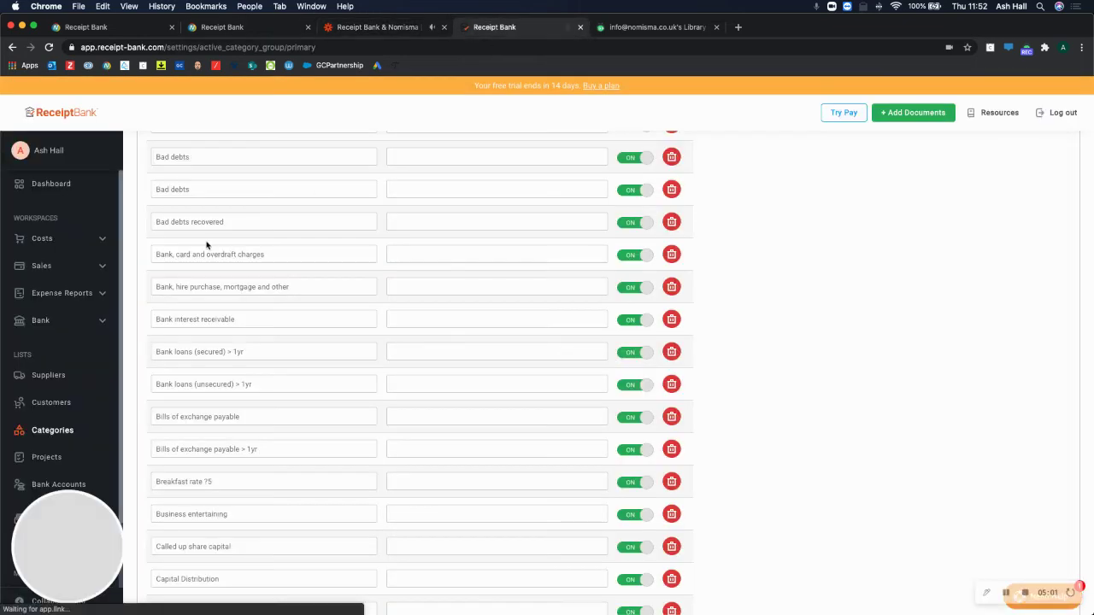
{"action": "left_click", "coordinate": [68, 239]}
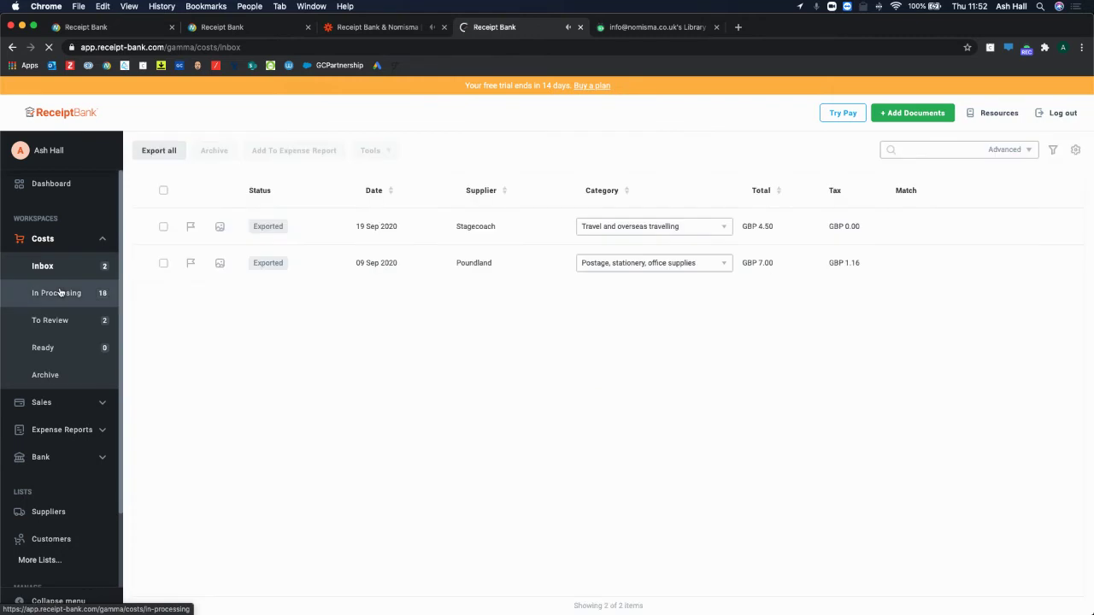
{"action": "left_click", "coordinate": [60, 293]}
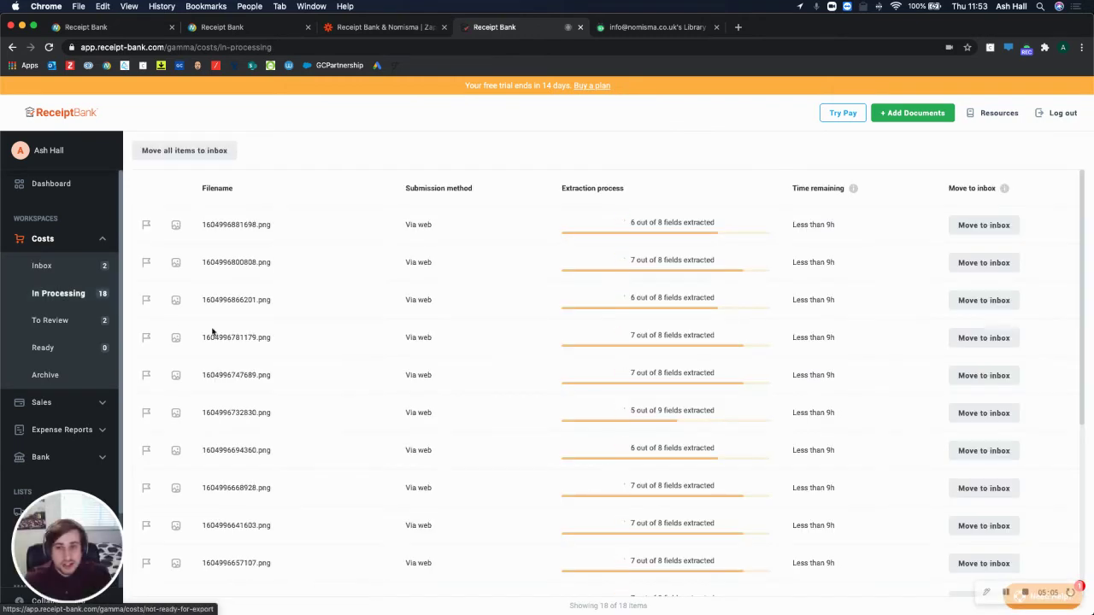
{"action": "scroll", "coordinate": [316, 299], "scroll_direction": "down", "scroll_amount": 5}
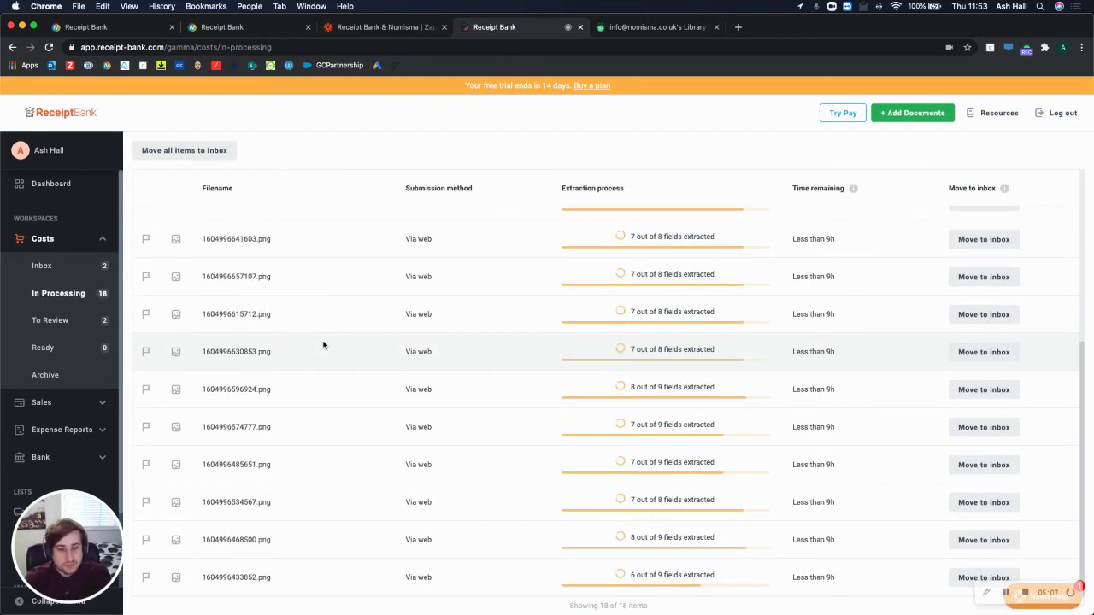
{"action": "scroll", "coordinate": [323, 346], "scroll_direction": "up", "scroll_amount": 5}
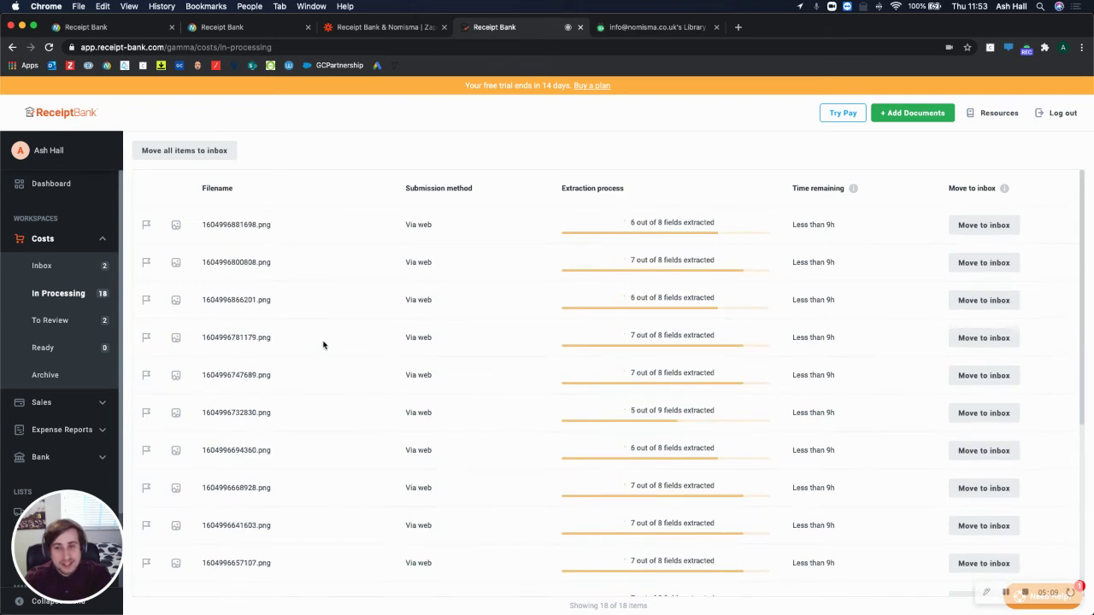
Step: Select all receipts in the Costs inbox and check which bulk tools are available for them
{"action": "mouse_move", "coordinate": [716, 376]}
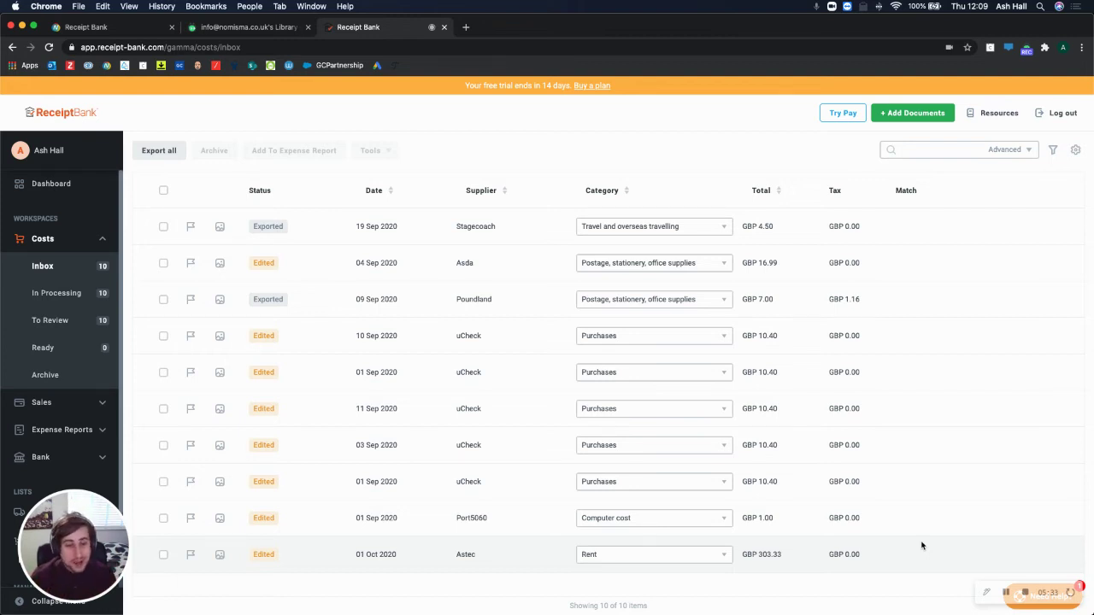
{"action": "left_click", "coordinate": [163, 190]}
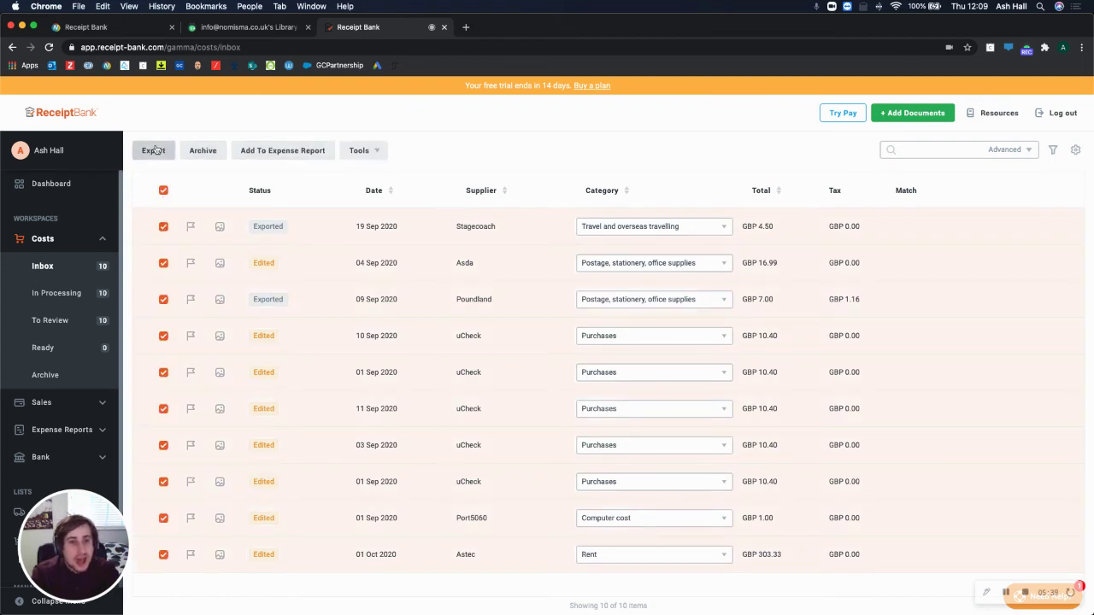
{"action": "left_click", "coordinate": [377, 151]}
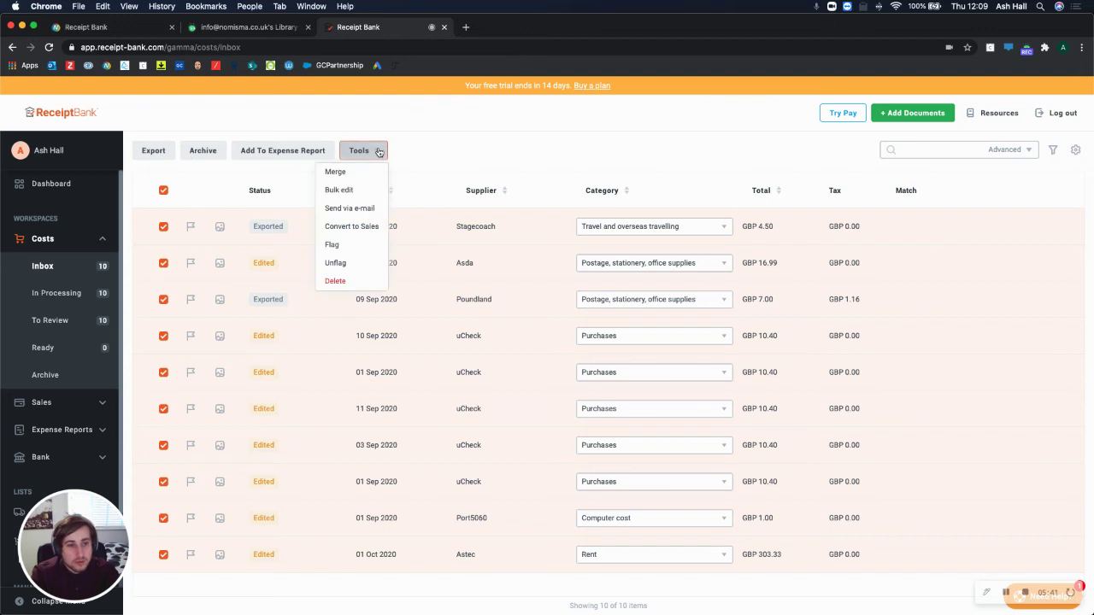
{"action": "left_click", "coordinate": [380, 151]}
Step: Move all cost receipts under To Review to Ready and open the Ready list
{"action": "left_click", "coordinate": [57, 318]}
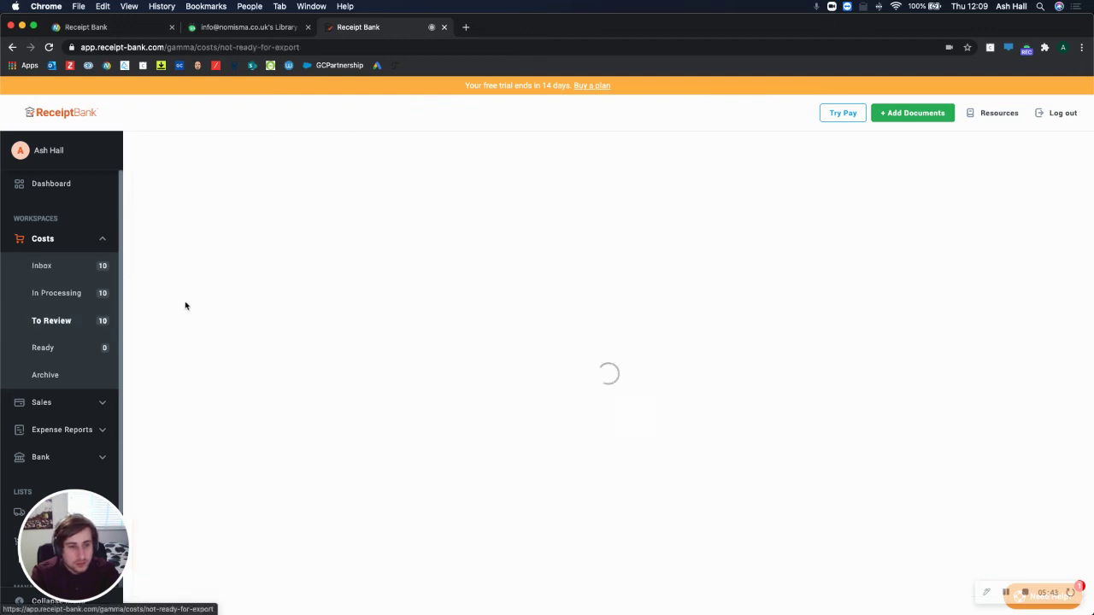
{"action": "left_click", "coordinate": [163, 190]}
{"action": "left_click", "coordinate": [226, 151]}
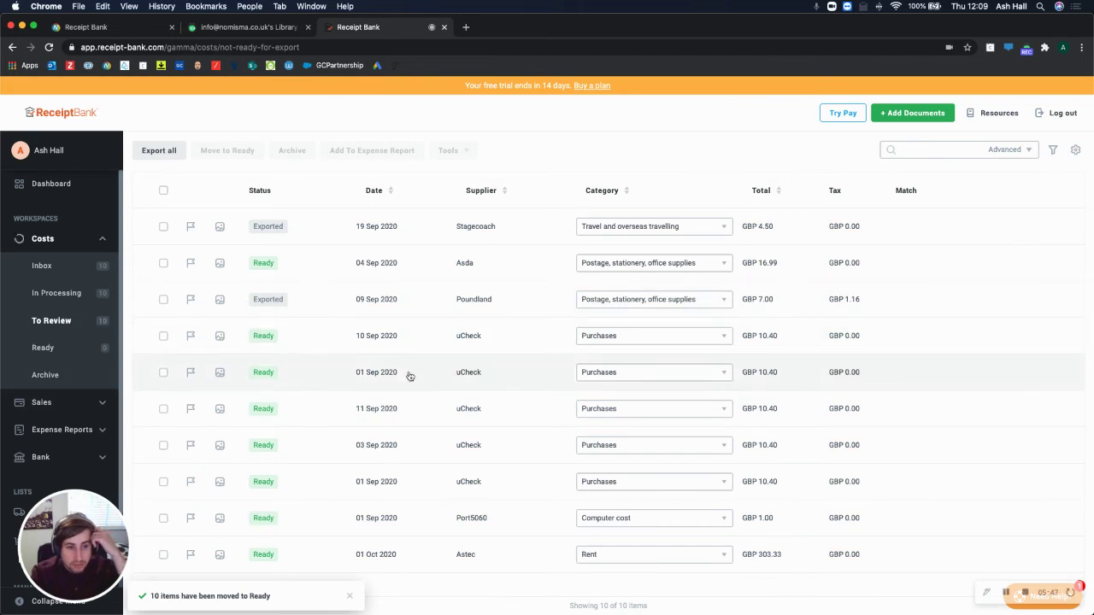
{"action": "left_click", "coordinate": [84, 357]}
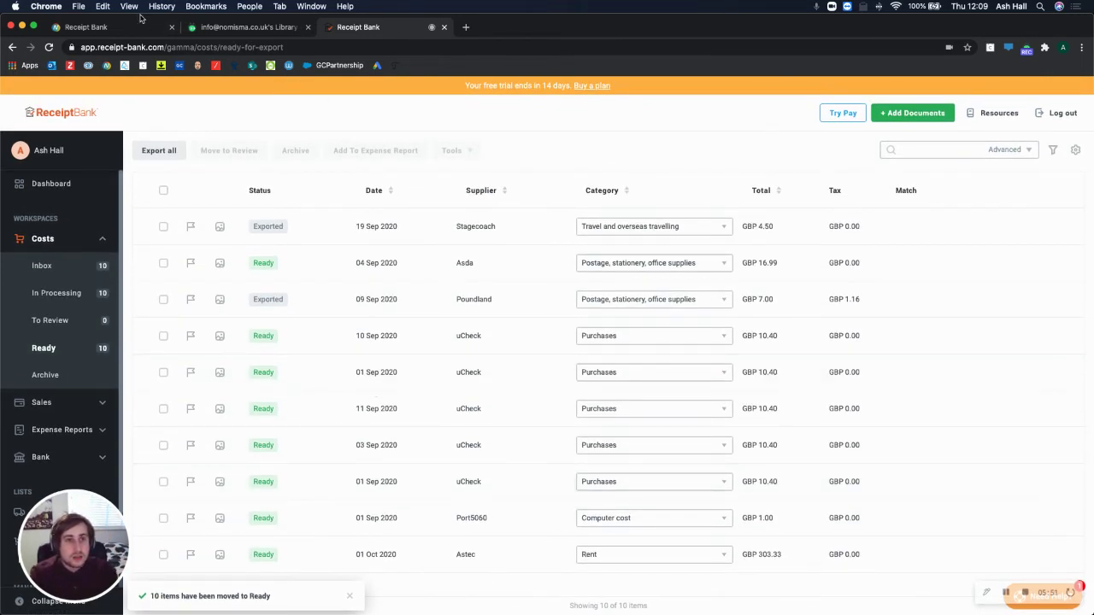
Step: Switch to Nomisma and reload the Expenditure dashboard to check for the exported bills
{"action": "left_click", "coordinate": [118, 29]}
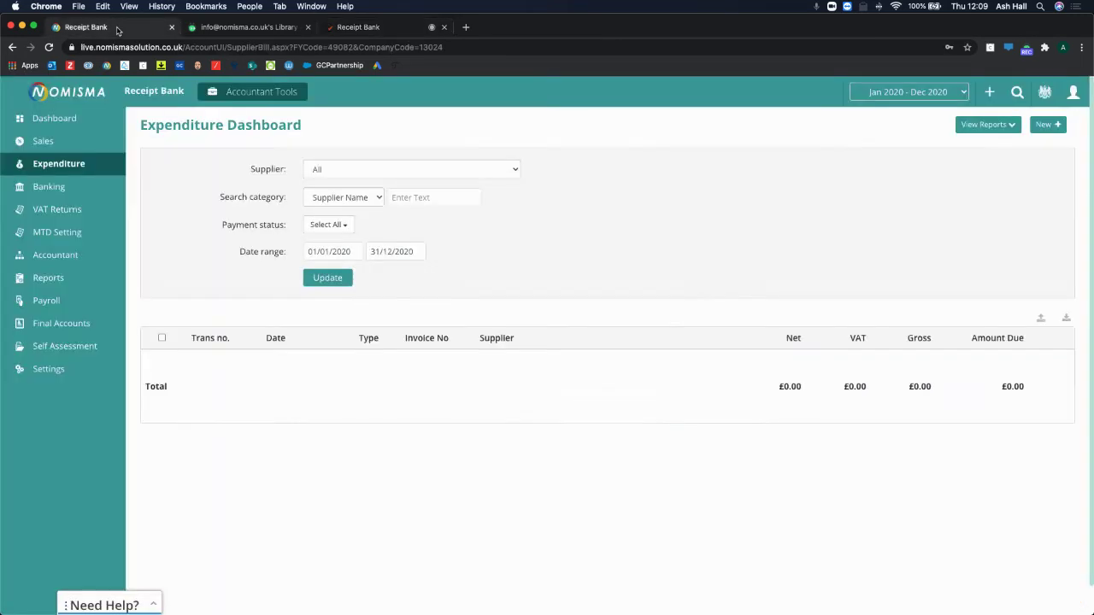
{"action": "left_click", "coordinate": [70, 166]}
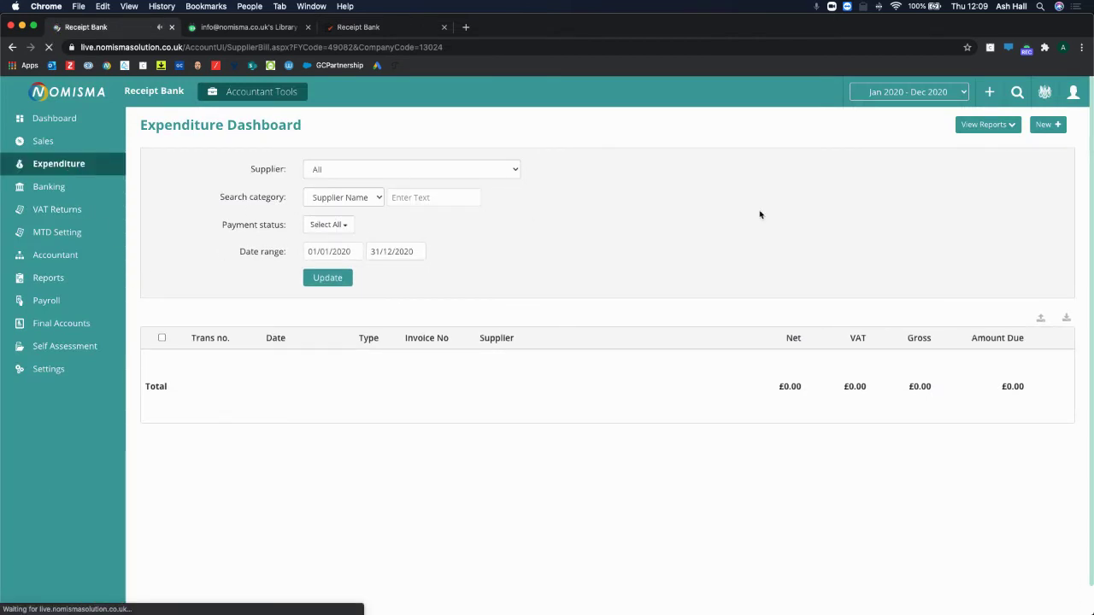
Step: Change the expenditure accounting period to Jan 2019 - Dec 2019 to check for exported bills there
{"action": "left_click", "coordinate": [909, 95]}
{"action": "left_click", "coordinate": [905, 104]}
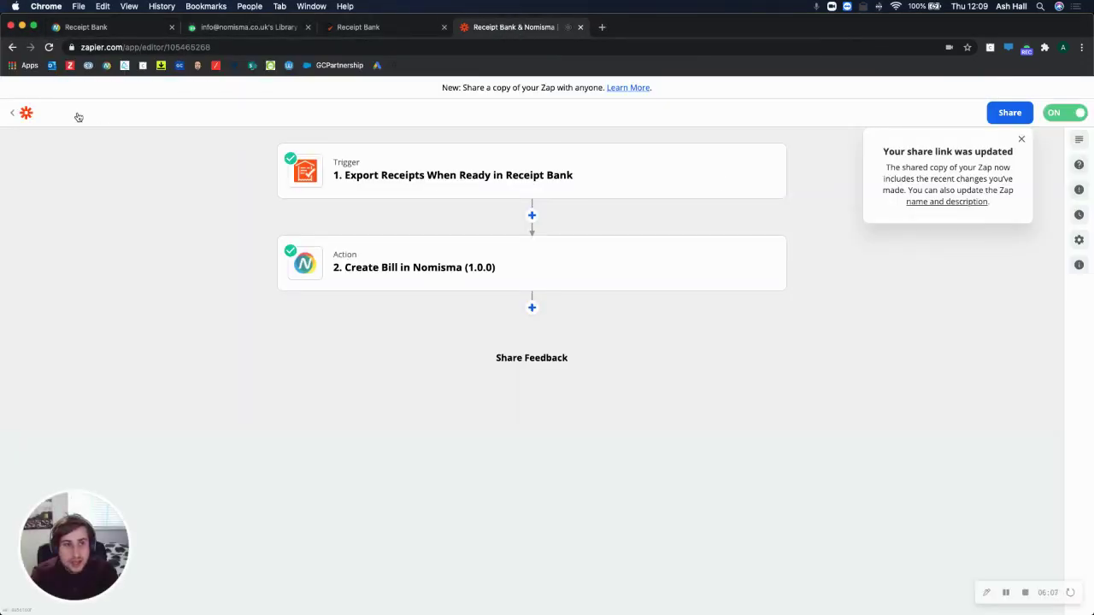
Step: Switch to Zapier, manually run the Receipt Bank & Nomisma Zap from the Zaps list, and close its run report
{"action": "left_click", "coordinate": [15, 116]}
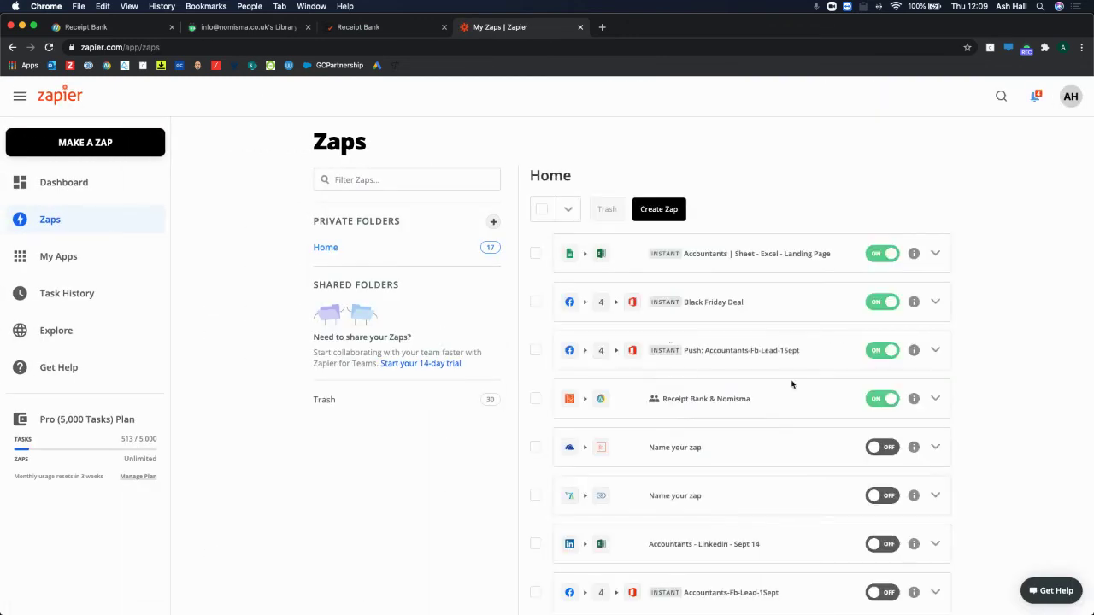
{"action": "left_click", "coordinate": [937, 400]}
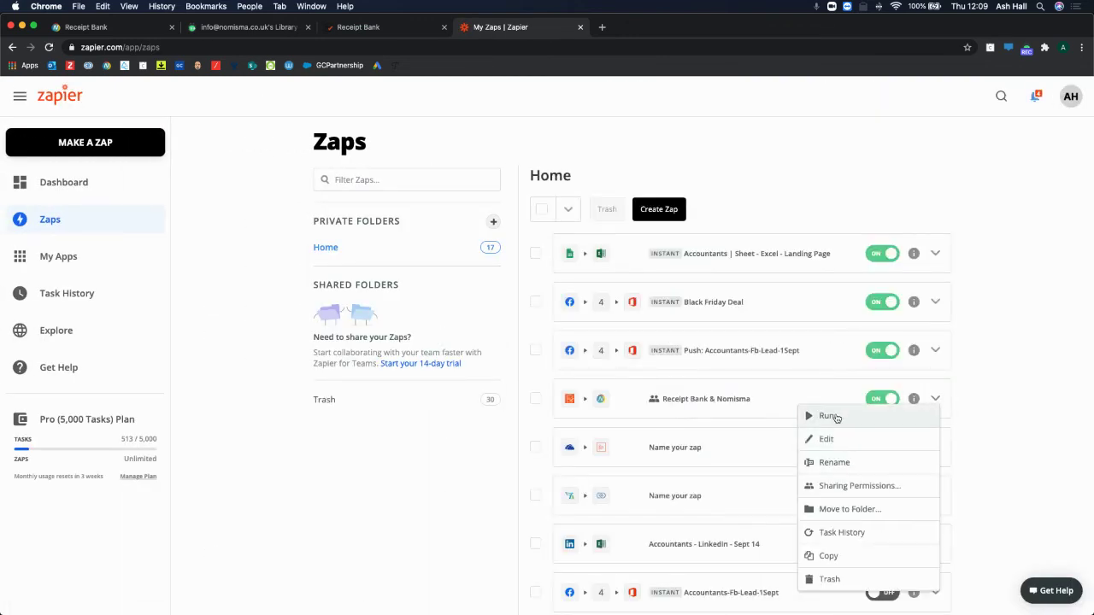
{"action": "left_click", "coordinate": [822, 415]}
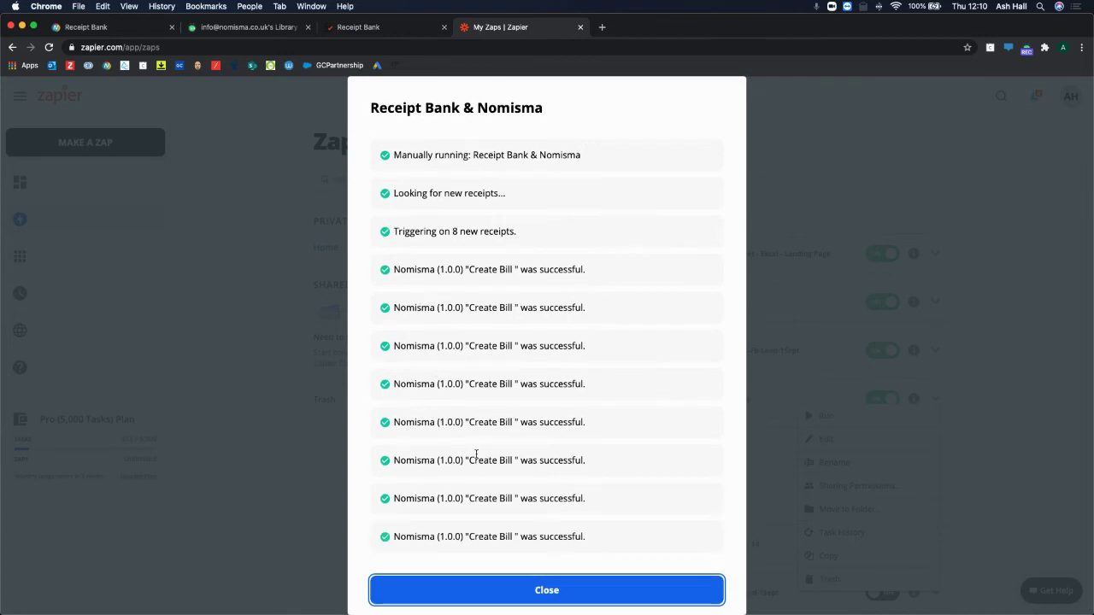
{"action": "scroll", "coordinate": [450, 376], "scroll_direction": "down", "scroll_amount": 1}
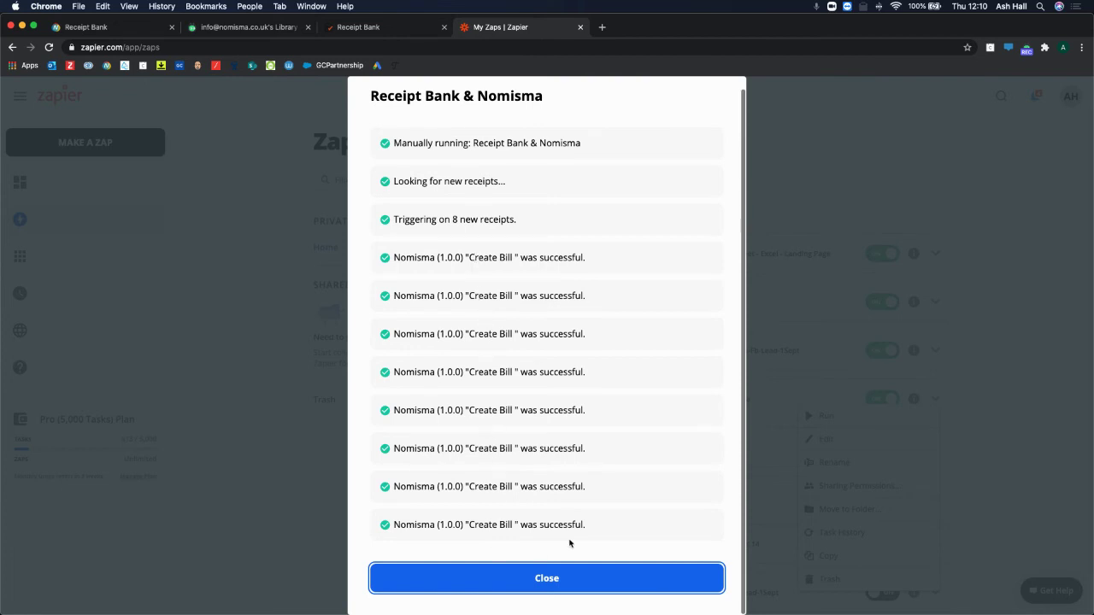
{"action": "left_click", "coordinate": [555, 581]}
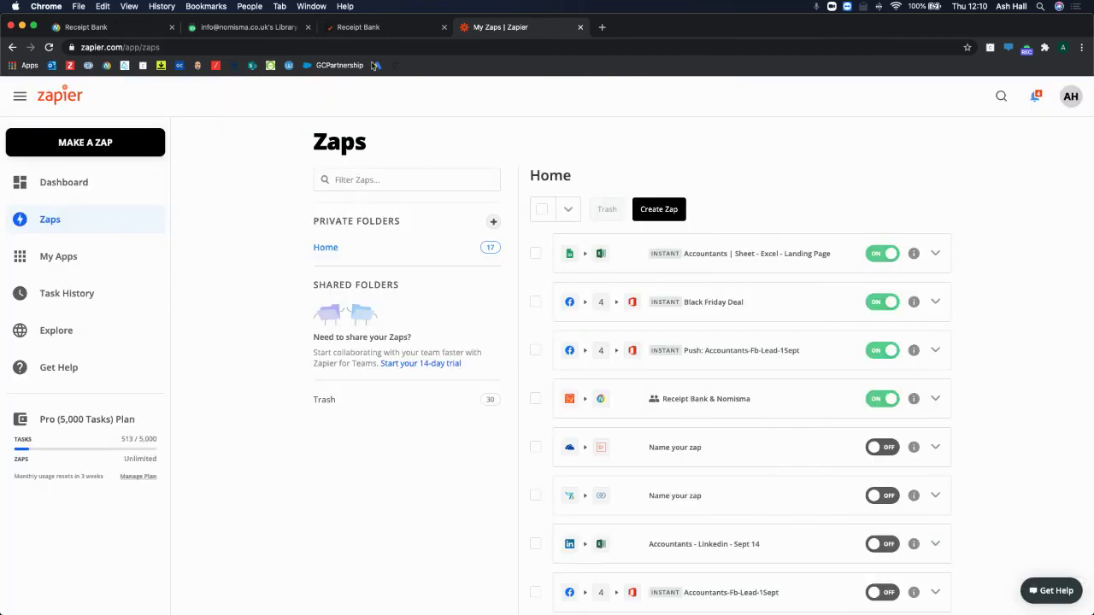
Step: Return to Nomisma, reload the Expenditure dashboard, and set the accounting period to Jan 2020 - Dec 2020 to view the exported bills
{"action": "left_click", "coordinate": [137, 27]}
{"action": "left_click", "coordinate": [53, 163]}
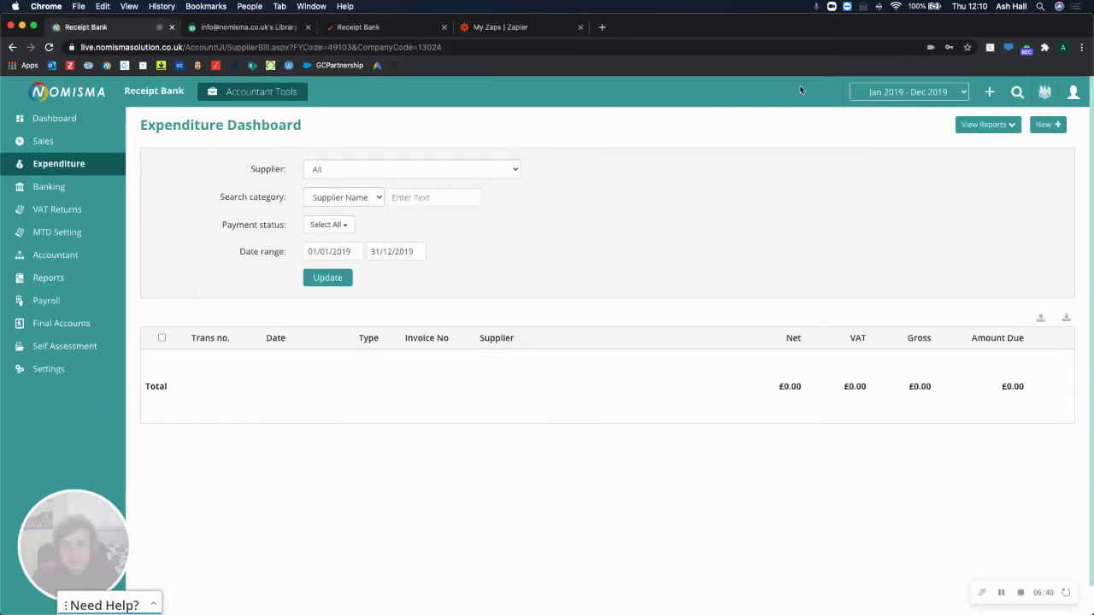
{"action": "left_click", "coordinate": [868, 91]}
{"action": "key", "text": "Return"}
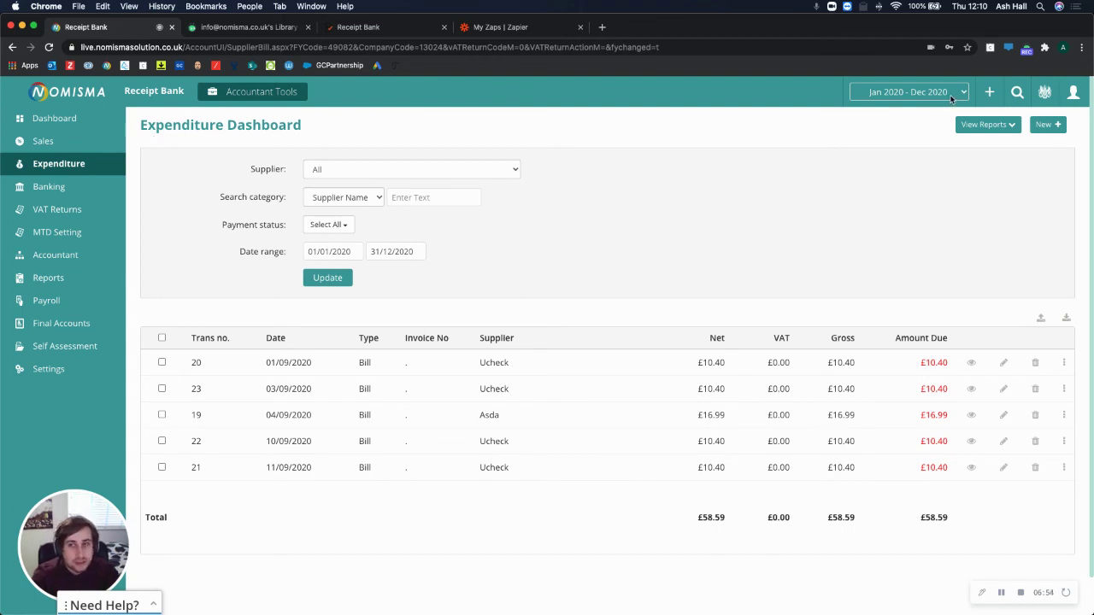
Step: Check the Jan 2019 - Dec 2019 period for bills, and return to the Jan 2020 - Dec 2020 period
{"action": "left_click", "coordinate": [904, 94]}
{"action": "left_click", "coordinate": [903, 103]}
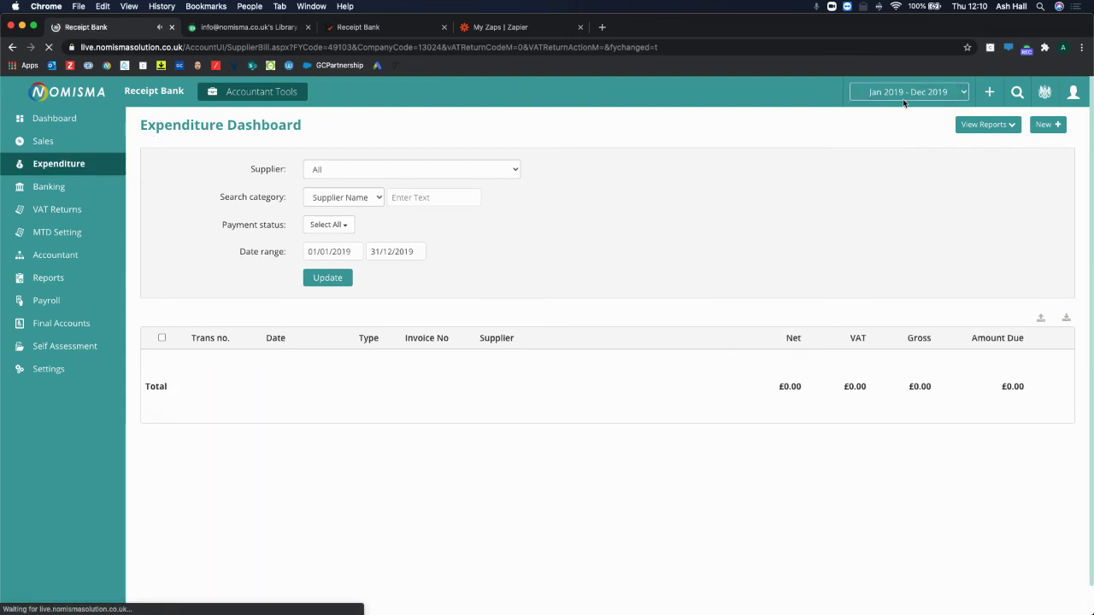
{"action": "left_click", "coordinate": [887, 93]}
{"action": "left_click", "coordinate": [889, 80]}
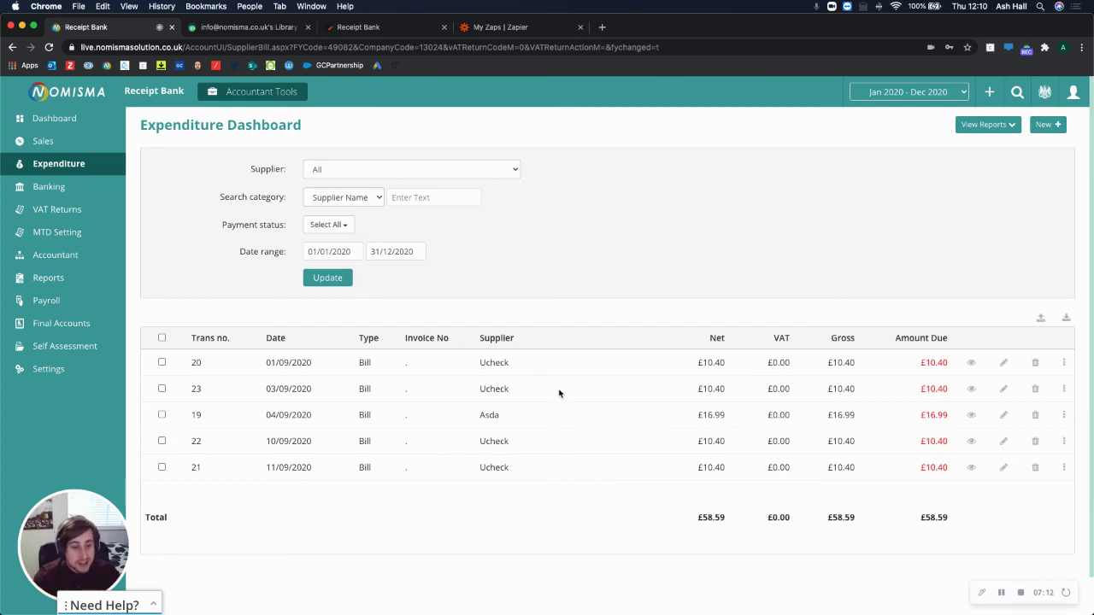
Step: Preview the Ucheck bill dated 01/09/2020 to check its details, and close the preview
{"action": "left_click", "coordinate": [972, 364]}
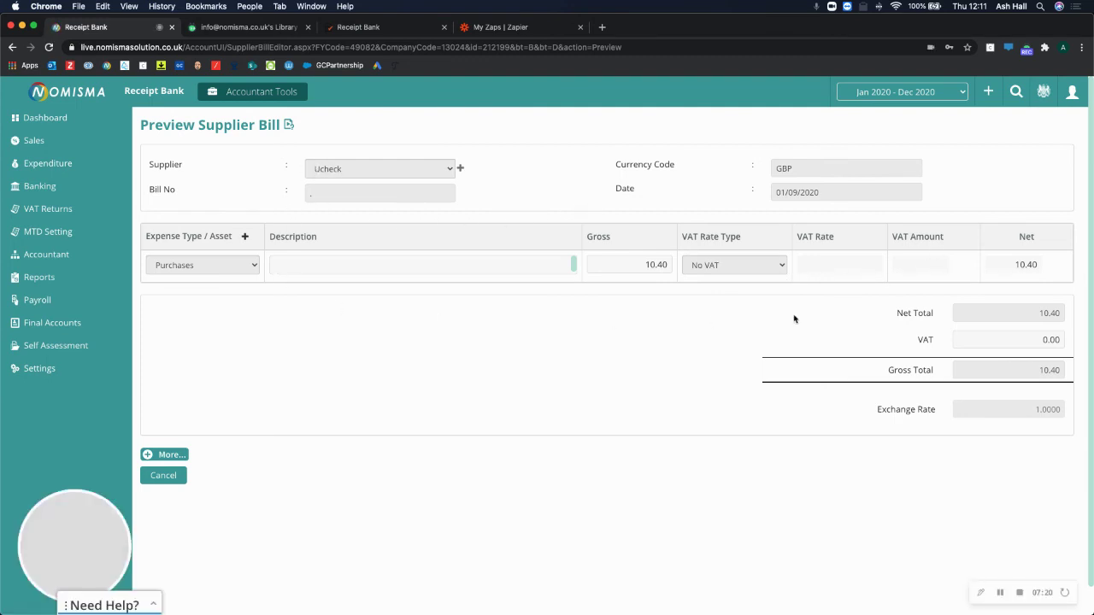
{"action": "left_click", "coordinate": [163, 476]}
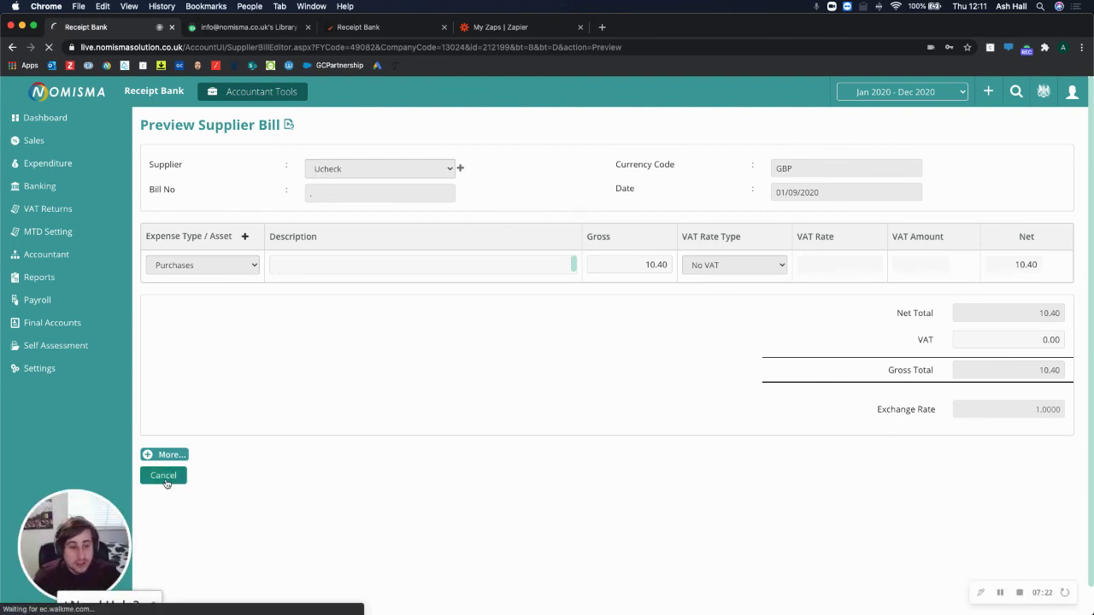